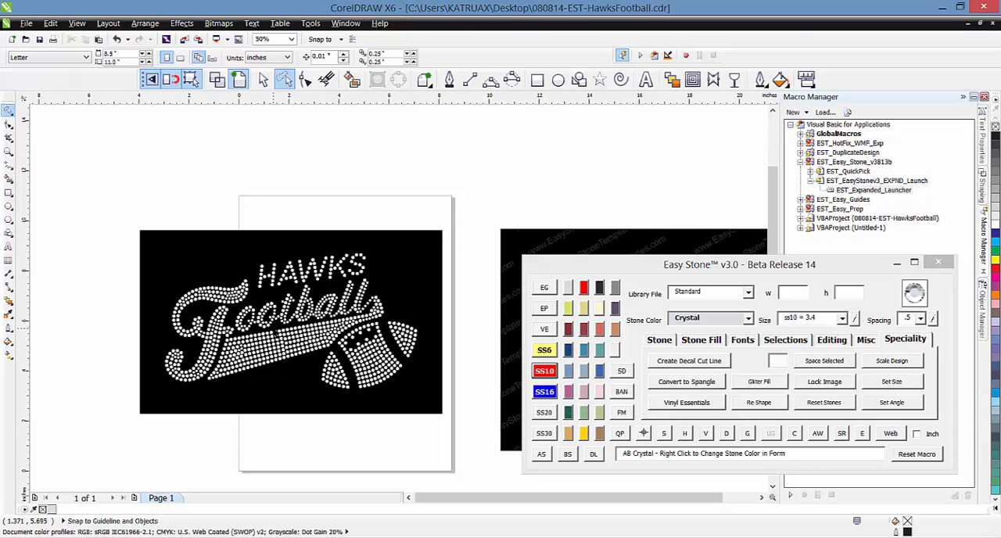
Delete the black background box behind the design and the rhinestone HAWKS lettering above Football
{"action": "scroll", "coordinate": [321, 238], "scroll_direction": "up", "scroll_amount": 1}
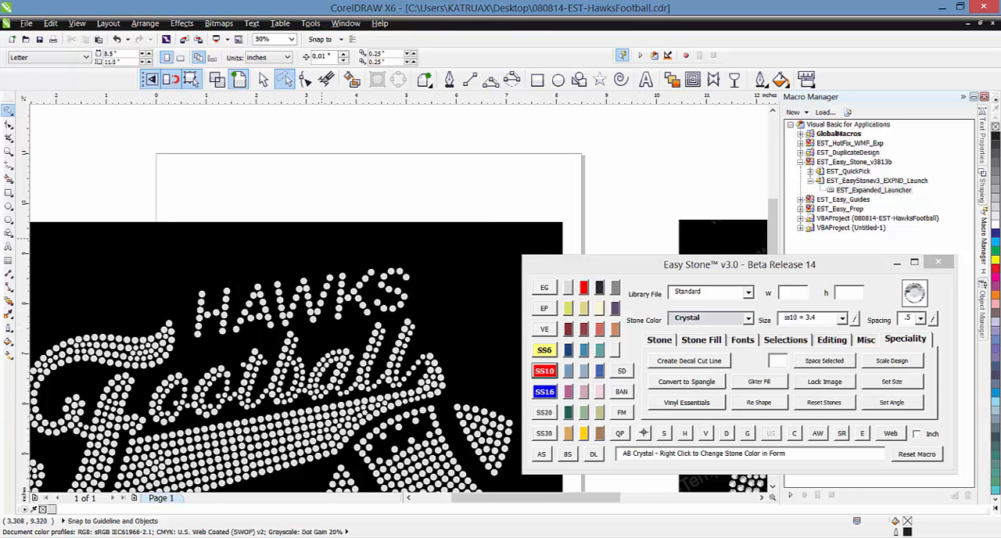
{"action": "left_click", "coordinate": [323, 240]}
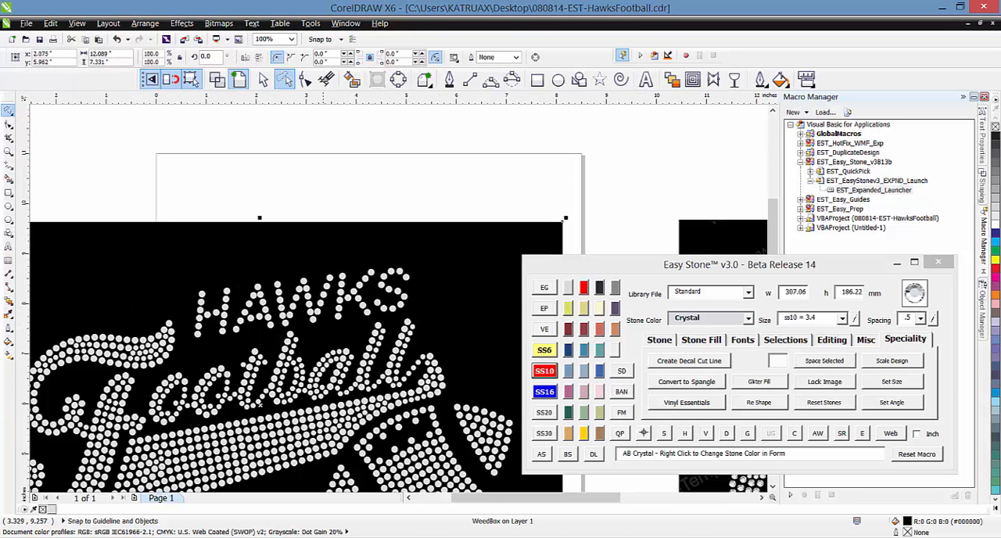
{"action": "key", "text": "Delete"}
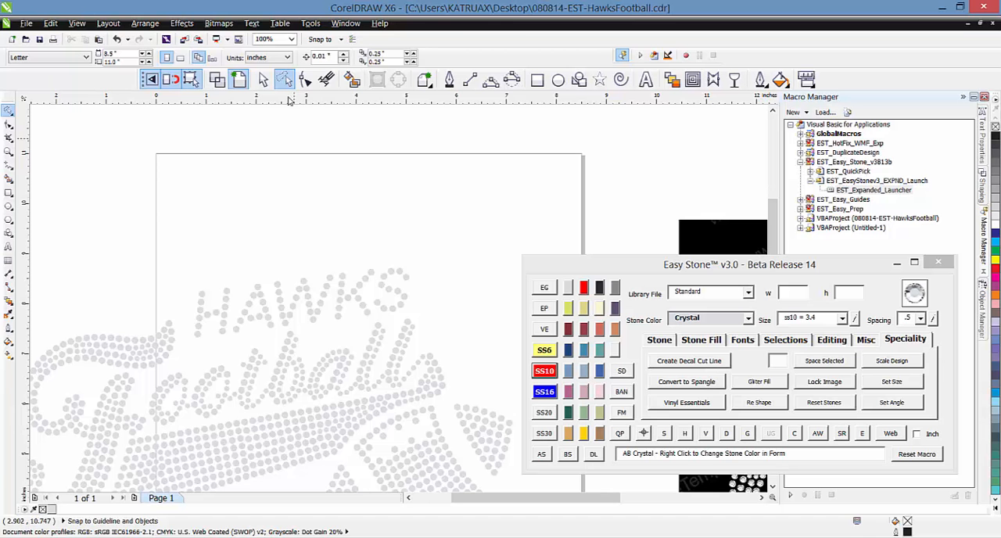
{"action": "mouse_move", "coordinate": [254, 199]}
{"action": "left_mouse_down"}
{"action": "mouse_move", "coordinate": [406, 200]}
{"action": "mouse_move", "coordinate": [464, 244]}
{"action": "mouse_move", "coordinate": [404, 317]}
{"action": "mouse_move", "coordinate": [251, 343]}
{"action": "mouse_move", "coordinate": [185, 341]}
{"action": "mouse_move", "coordinate": [184, 278]}
{"action": "left_mouse_up"}
{"action": "key", "text": "Delete"}
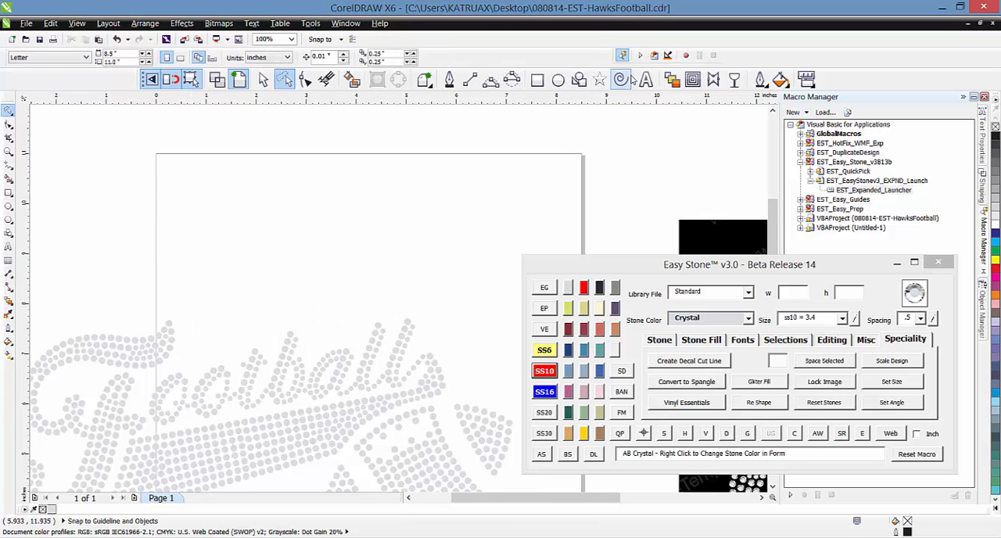
Add the artistic text HAWKS in Arial, enlarge it to about 4.39 inches wide and place it above Football
{"action": "left_click", "coordinate": [646, 79]}
{"action": "left_click", "coordinate": [324, 216]}
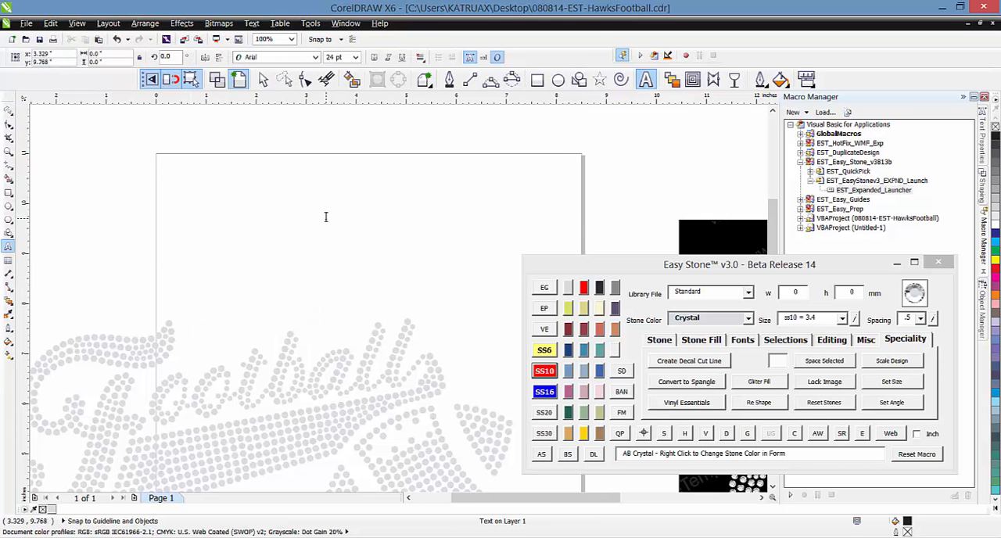
{"action": "type", "text": "HAWKS"}
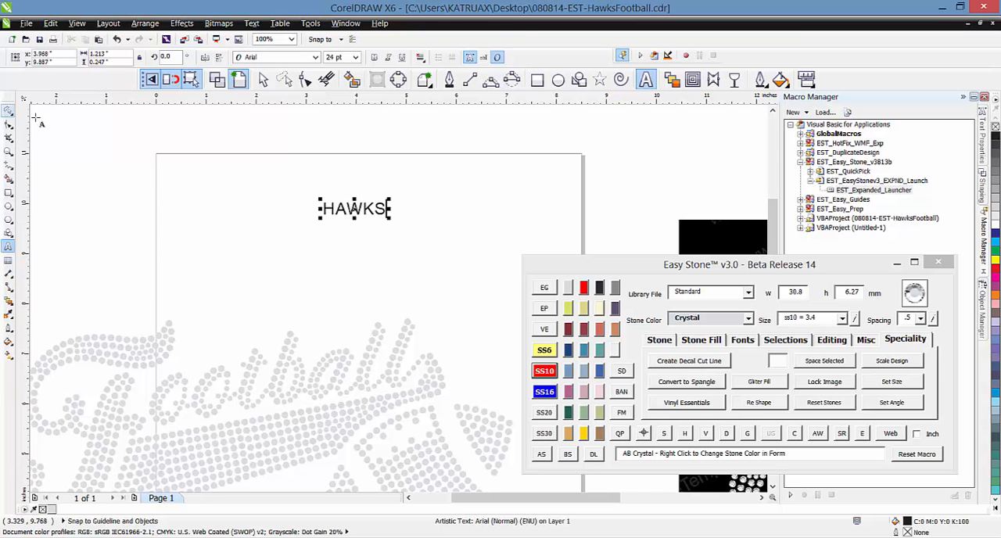
{"action": "left_click", "coordinate": [263, 79]}
{"action": "left_click_drag", "start_coordinate": [320, 219], "coordinate": [160, 248]}
{"action": "left_click_drag", "start_coordinate": [262, 247], "coordinate": [311, 284]}
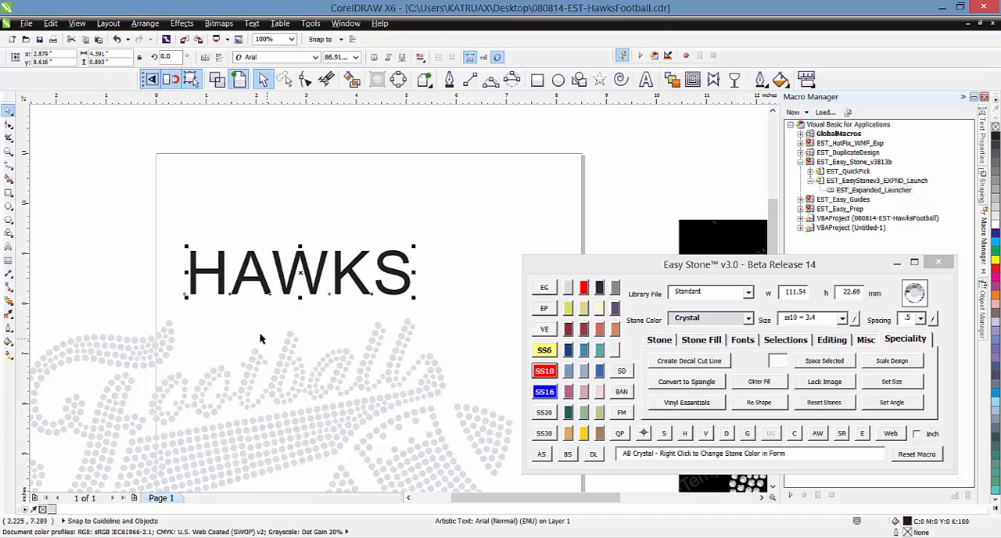
Find the font EST - HawksTest in the Font Manager, apply it to HAWKS and enlarge the text to about 5.92 inches wide
{"action": "left_click", "coordinate": [622, 415]}
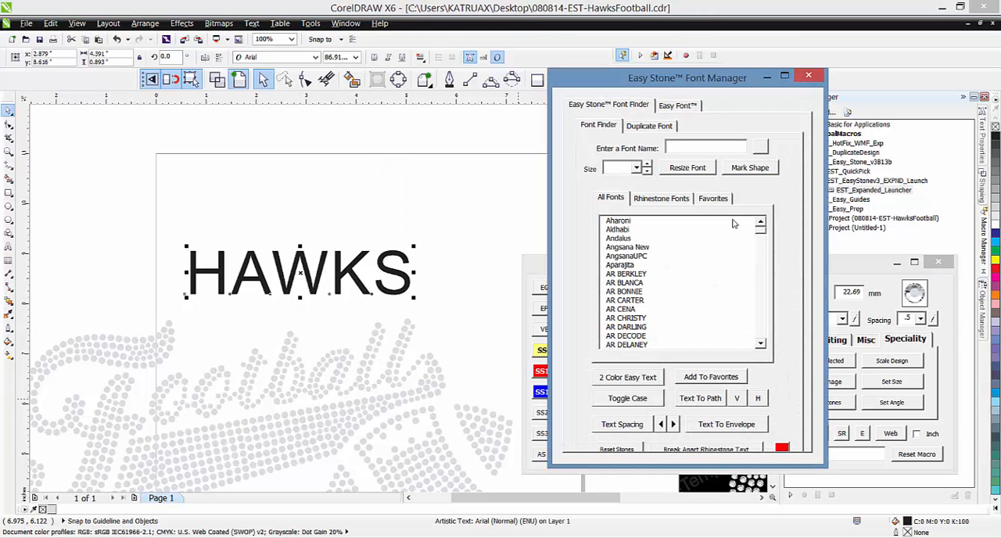
{"action": "left_click", "coordinate": [684, 153]}
{"action": "type", "text": "hawk"}
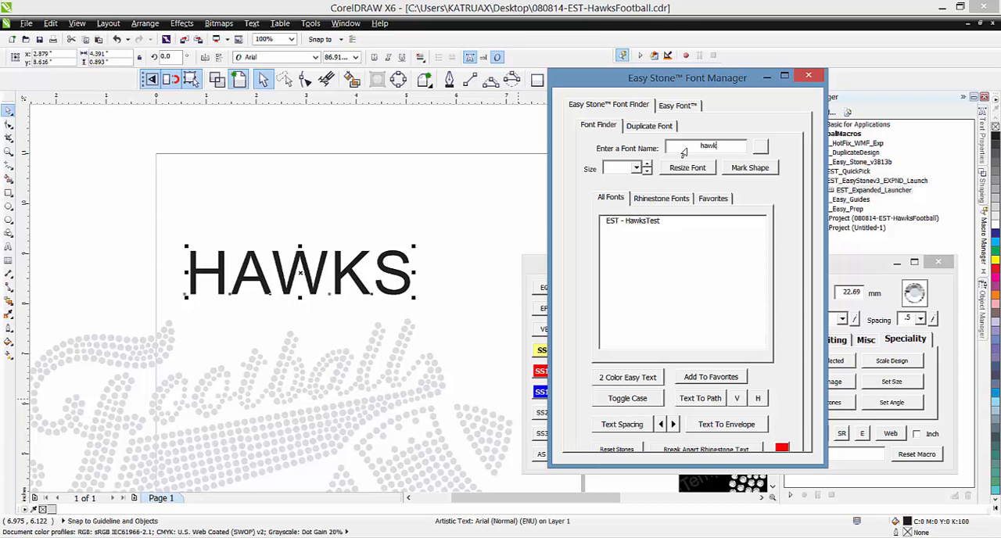
{"action": "left_click", "coordinate": [643, 224]}
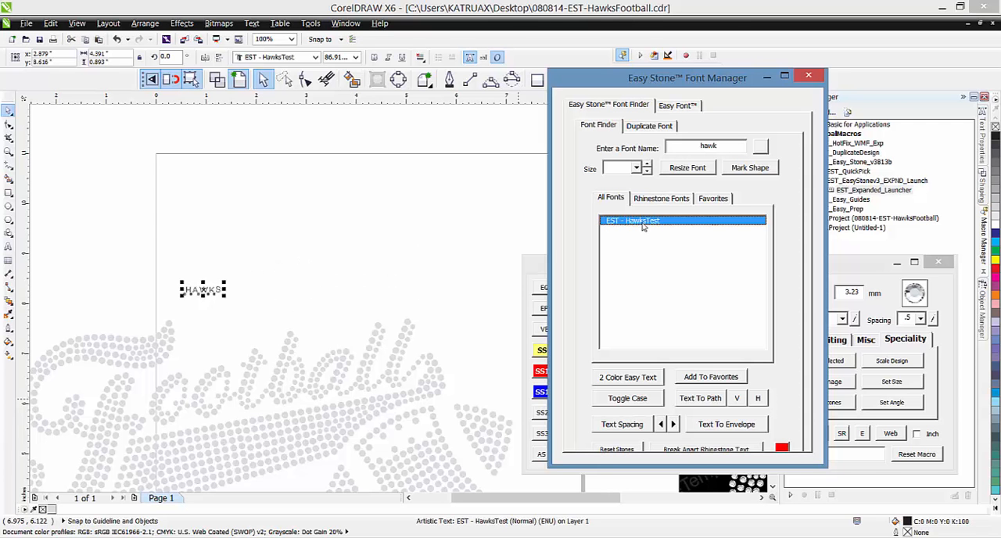
{"action": "left_click_drag", "start_coordinate": [255, 275], "coordinate": [484, 227]}
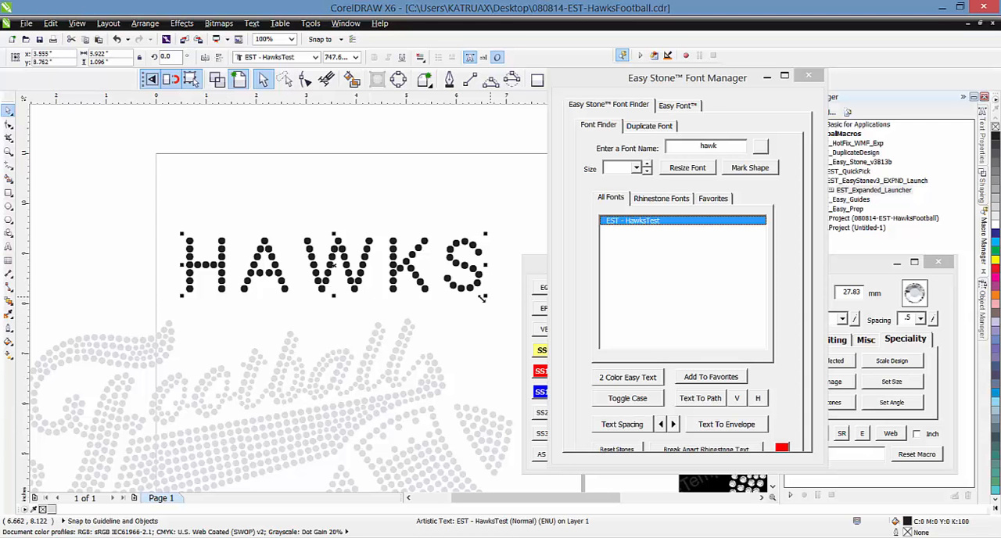
Tighten the letter spacing of HAWKS with the Shape tool and shift the letters W, K and S closer to the A
{"action": "key", "text": "F10"}
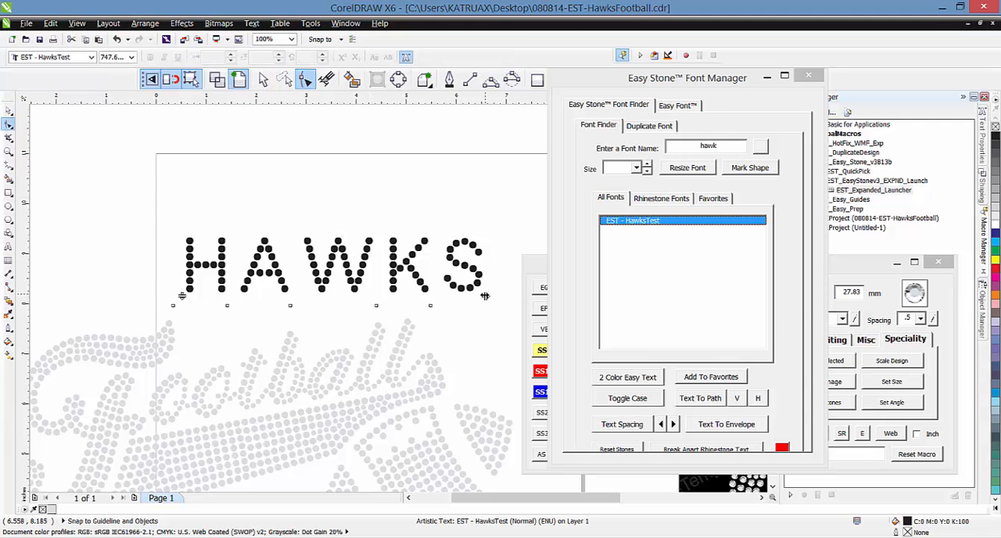
{"action": "left_click_drag", "start_coordinate": [483, 304], "coordinate": [443, 309]}
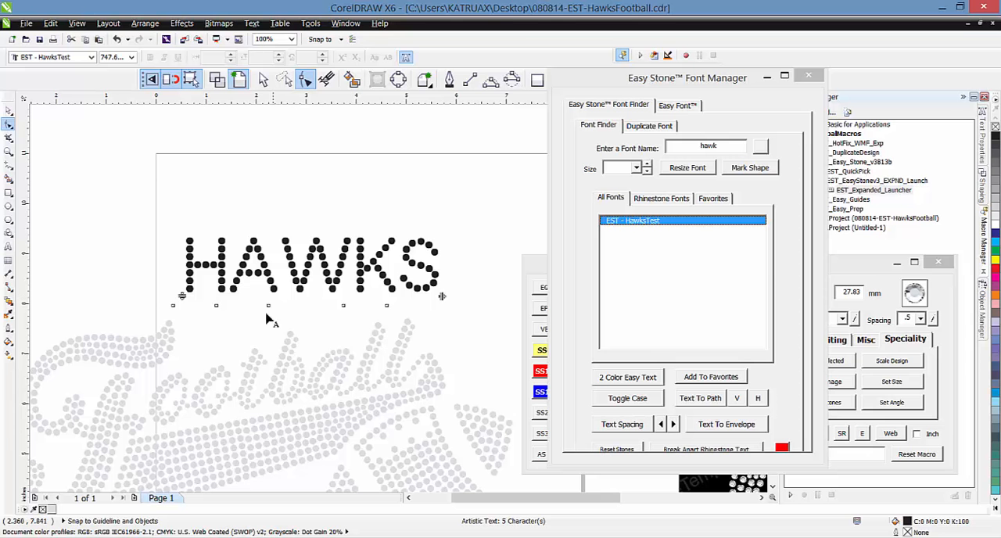
{"action": "left_click_drag", "start_coordinate": [266, 318], "coordinate": [423, 305]}
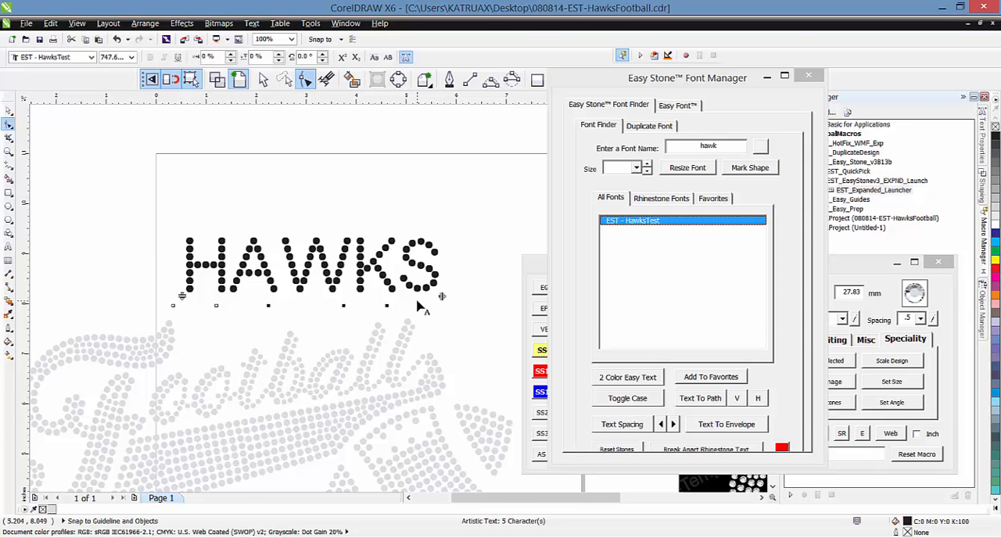
{"action": "scroll", "coordinate": [275, 322], "scroll_direction": "up", "scroll_amount": 3}
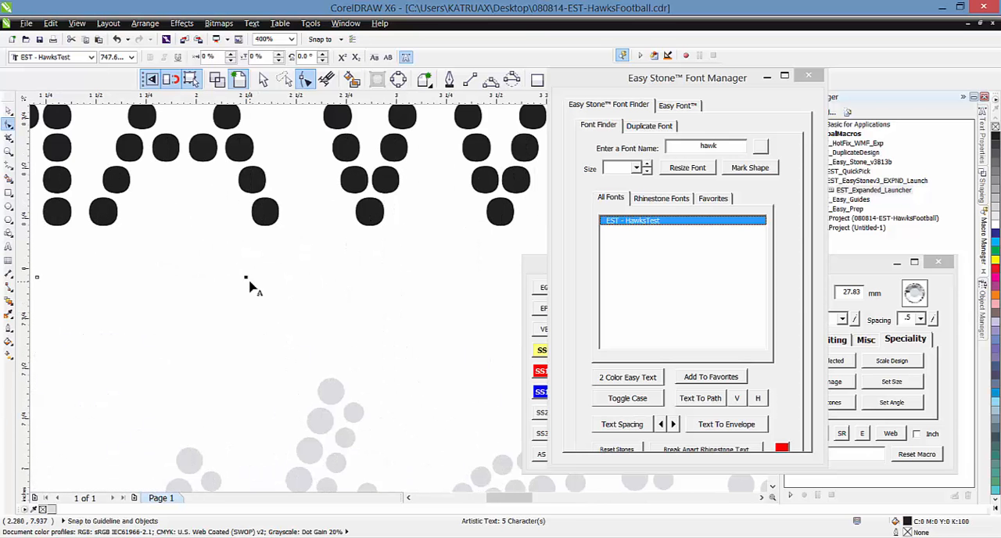
{"action": "left_click_drag", "start_coordinate": [246, 278], "coordinate": [208, 277]}
{"action": "scroll", "coordinate": [253, 300], "scroll_direction": "down", "scroll_amount": 1}
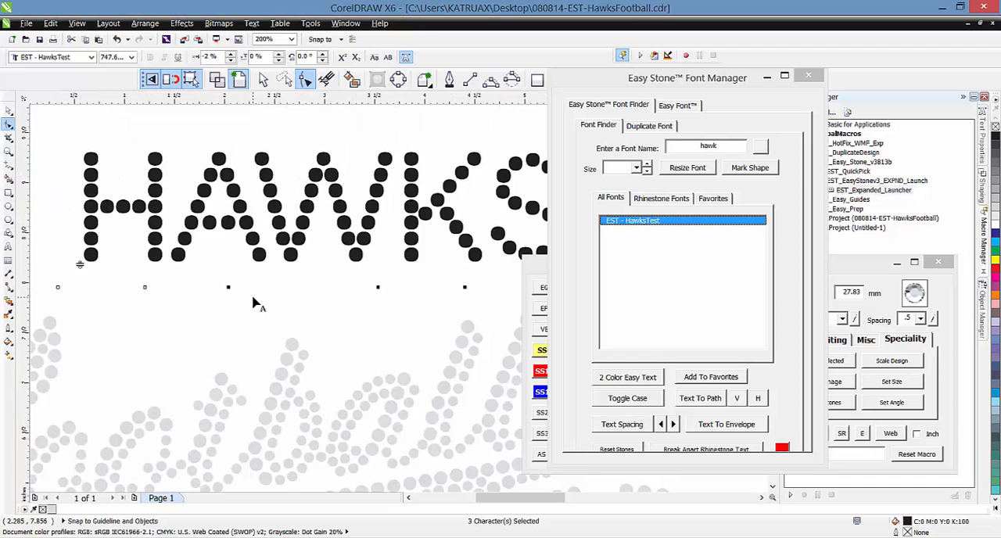
{"action": "scroll", "coordinate": [185, 311], "scroll_direction": "down", "scroll_amount": 2}
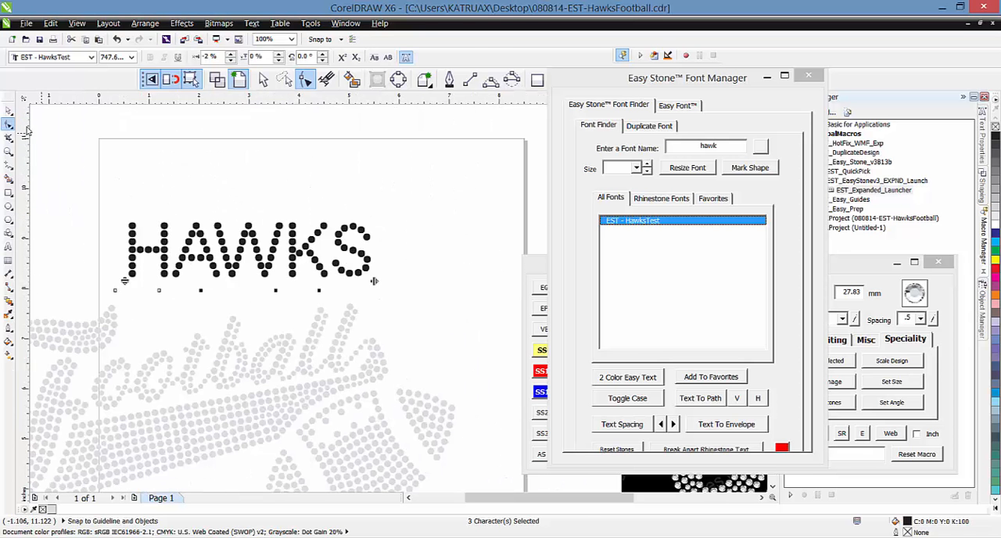
{"action": "left_click", "coordinate": [9, 111]}
{"action": "left_click", "coordinate": [82, 155]}
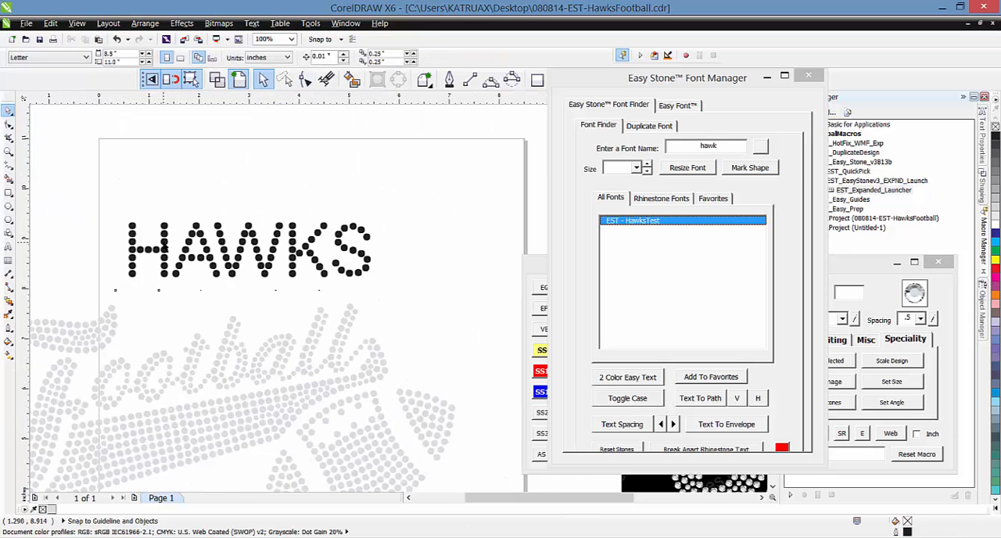
Move the HAWKS text to the page's upper edge and resize the font to ss10 stones
{"action": "left_click", "coordinate": [163, 244]}
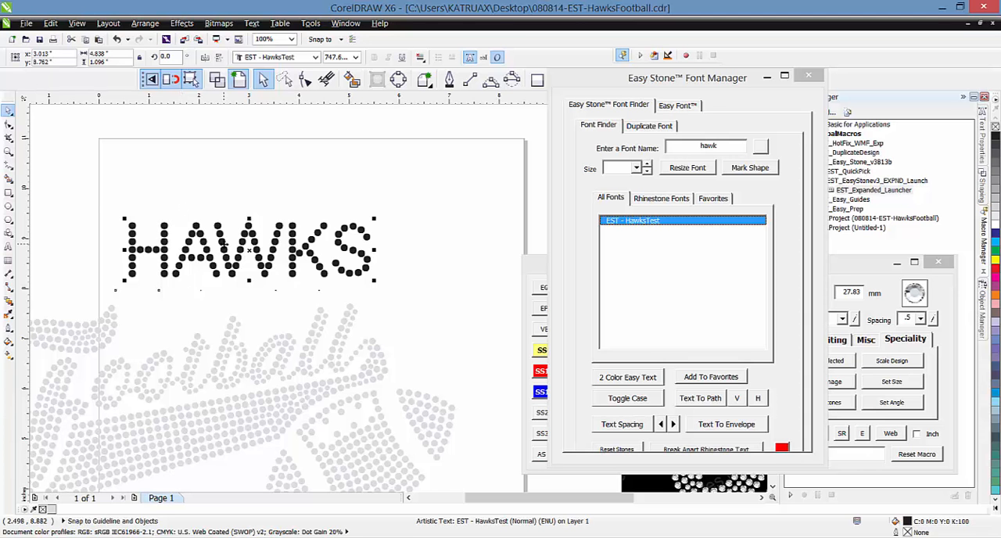
{"action": "left_click_drag", "start_coordinate": [225, 242], "coordinate": [243, 155]}
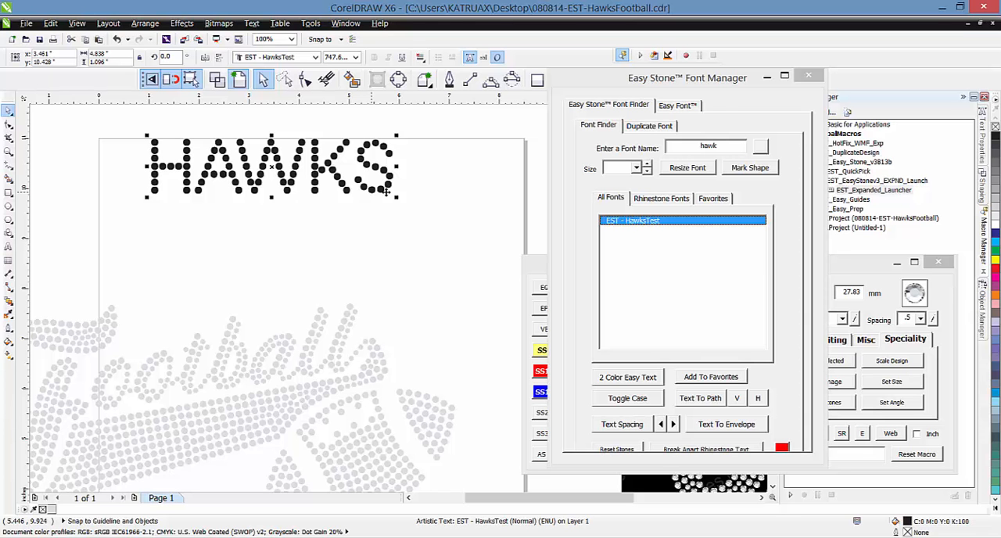
{"action": "left_click", "coordinate": [638, 169]}
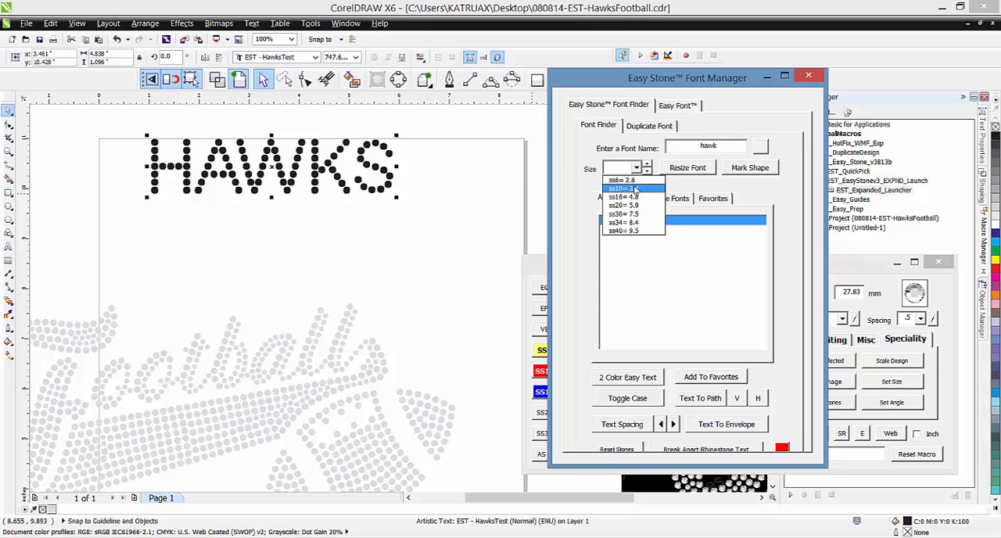
{"action": "left_click", "coordinate": [622, 179]}
{"action": "left_click", "coordinate": [664, 171]}
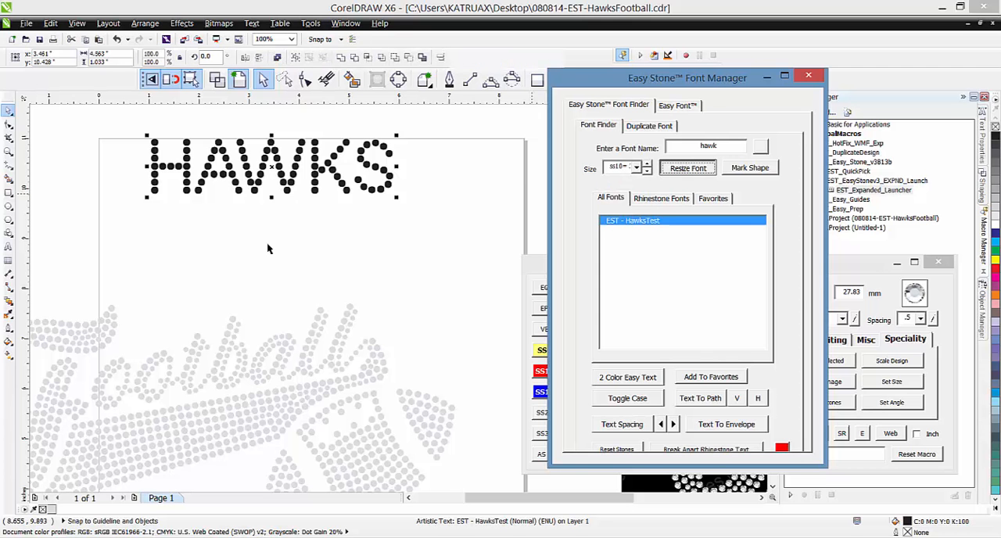
{"action": "left_click", "coordinate": [254, 251]}
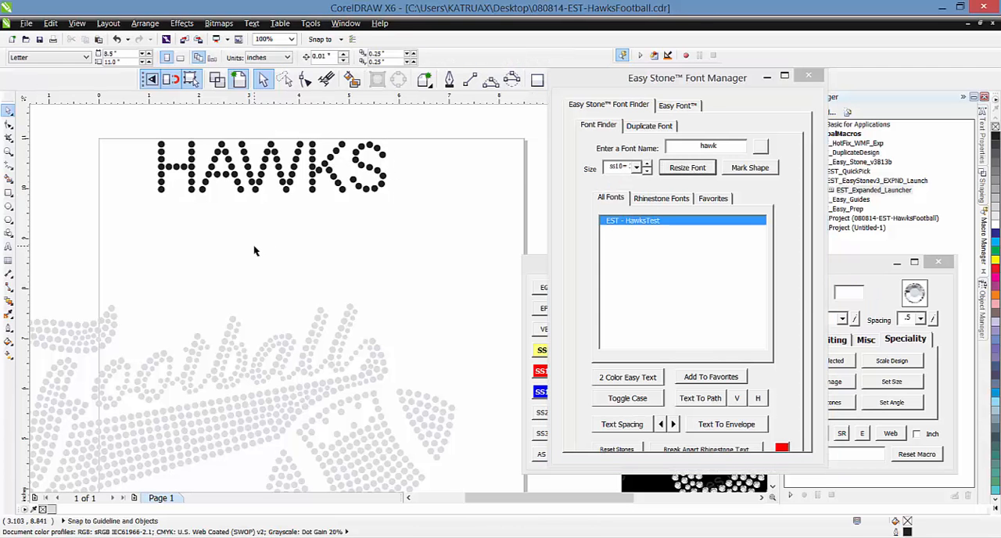
Check the size of a single stone in the letter S of HAWKS
{"action": "left_click", "coordinate": [847, 269]}
{"action": "left_click", "coordinate": [374, 189]}
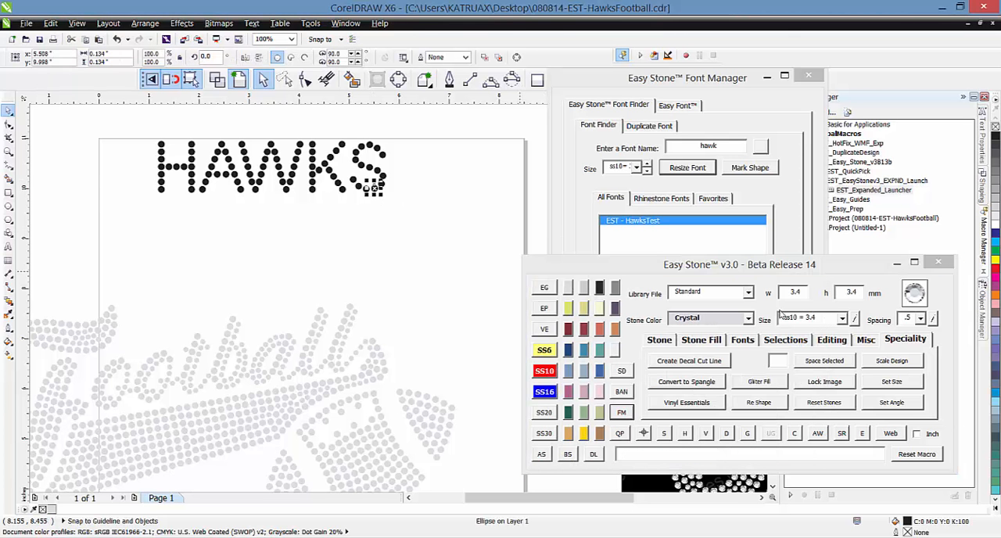
{"action": "left_click", "coordinate": [422, 259]}
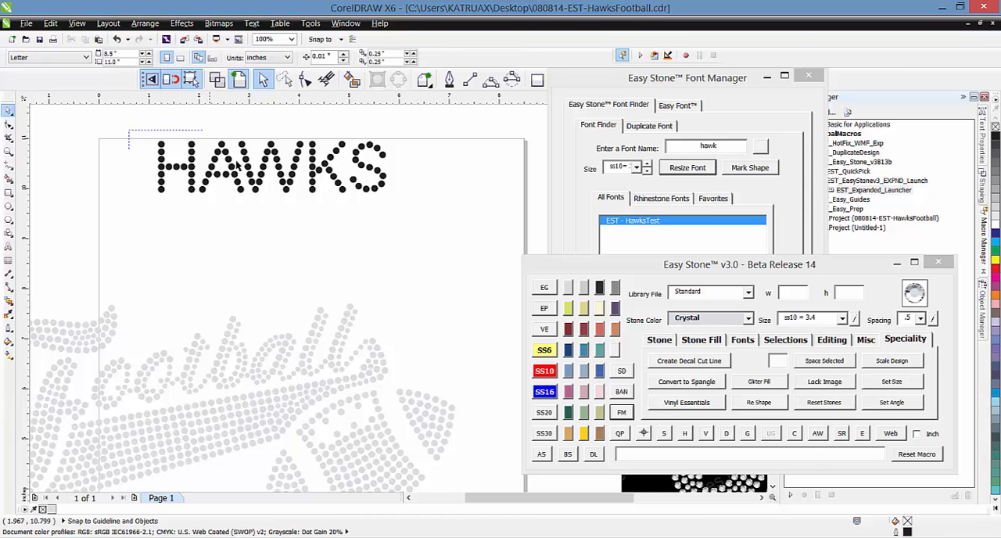
Move all the HAWKS stones down to just above Football and rotate them counterclockwise by about 8 degrees
{"action": "left_click_drag", "start_coordinate": [129, 130], "coordinate": [432, 237]}
{"action": "left_click_drag", "start_coordinate": [250, 185], "coordinate": [243, 288]}
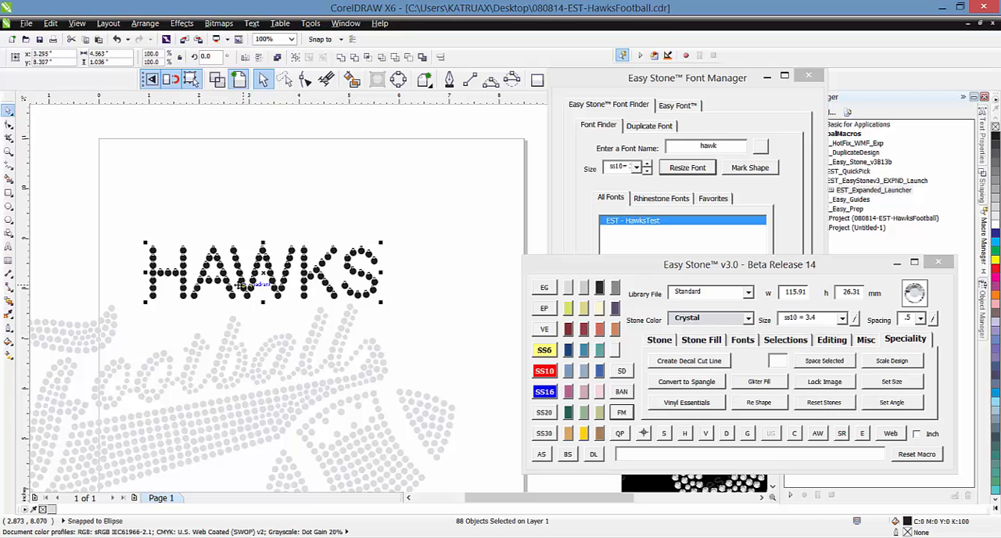
{"action": "left_click", "coordinate": [311, 278]}
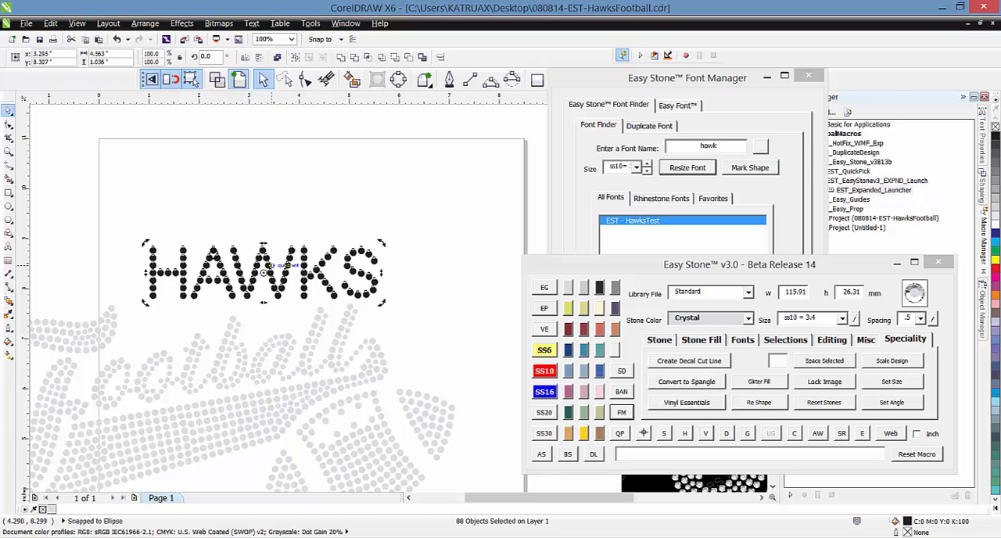
{"action": "left_click_drag", "start_coordinate": [147, 278], "coordinate": [142, 310]}
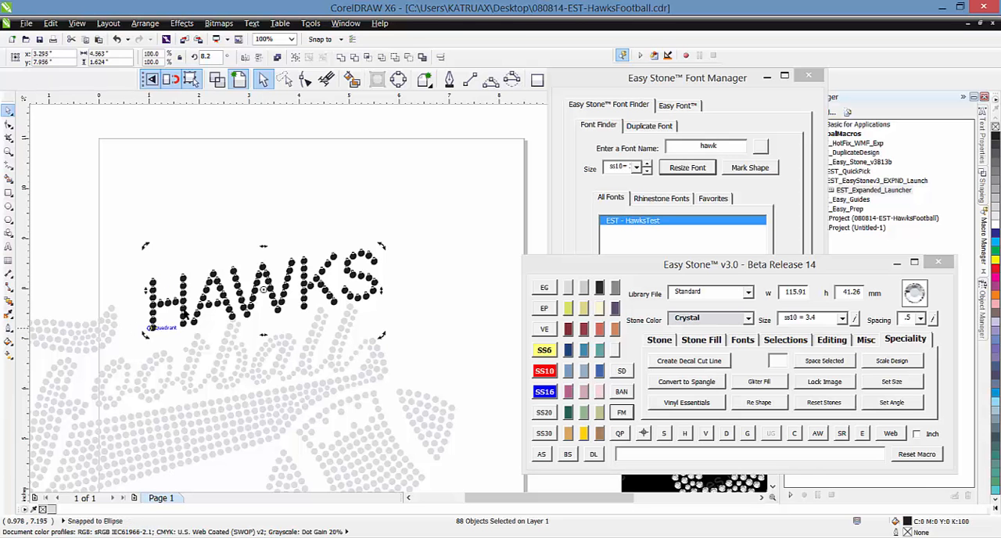
Skew the HAWKS stones horizontally so the letters slant to about 4.79 inches overall width, and reposition them above Football
{"action": "left_click_drag", "start_coordinate": [263, 246], "coordinate": [280, 244]}
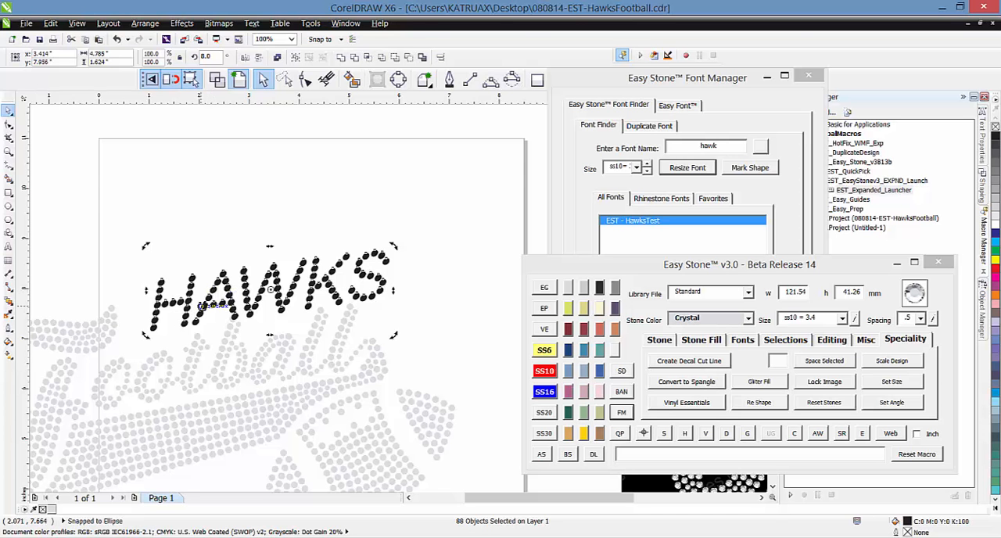
{"action": "left_click_drag", "start_coordinate": [202, 305], "coordinate": [188, 300]}
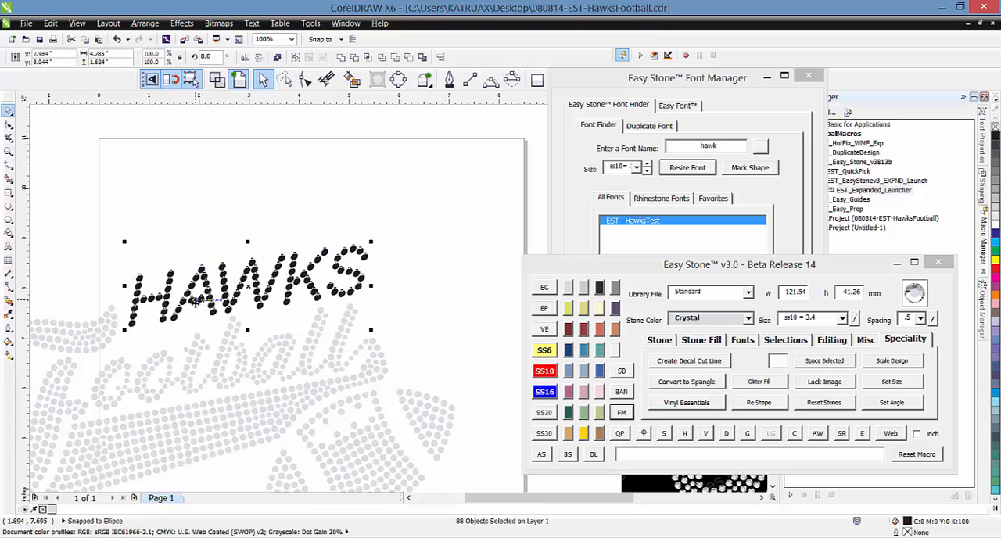
{"action": "left_click", "coordinate": [226, 243]}
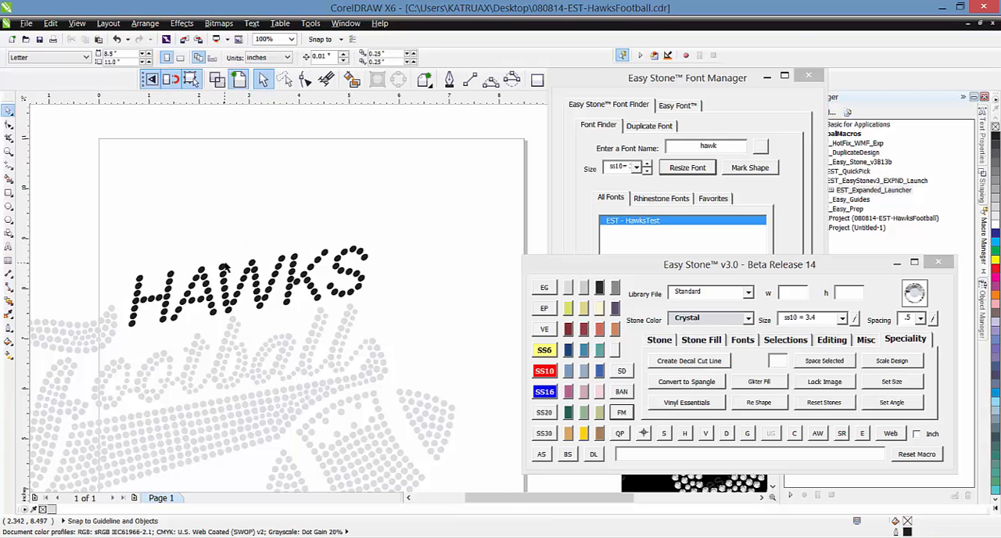
Examine the stone shapes in the skewed HAWKS lettering and check the size of the stone at the W's upper end
{"action": "scroll", "coordinate": [342, 275], "scroll_direction": "up", "scroll_amount": 2}
{"action": "scroll", "coordinate": [324, 234], "scroll_direction": "up", "scroll_amount": 2}
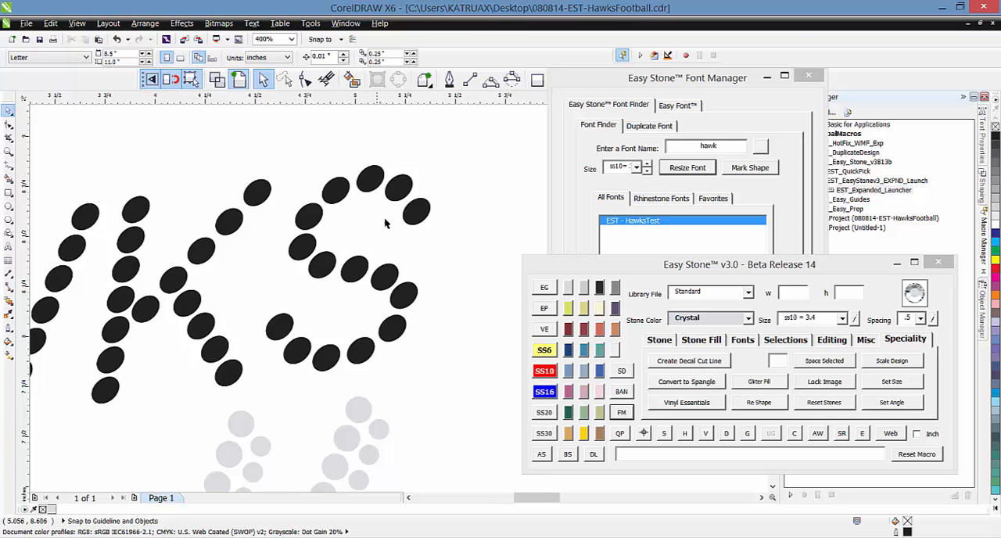
{"action": "scroll", "coordinate": [384, 218], "scroll_direction": "down", "scroll_amount": 4}
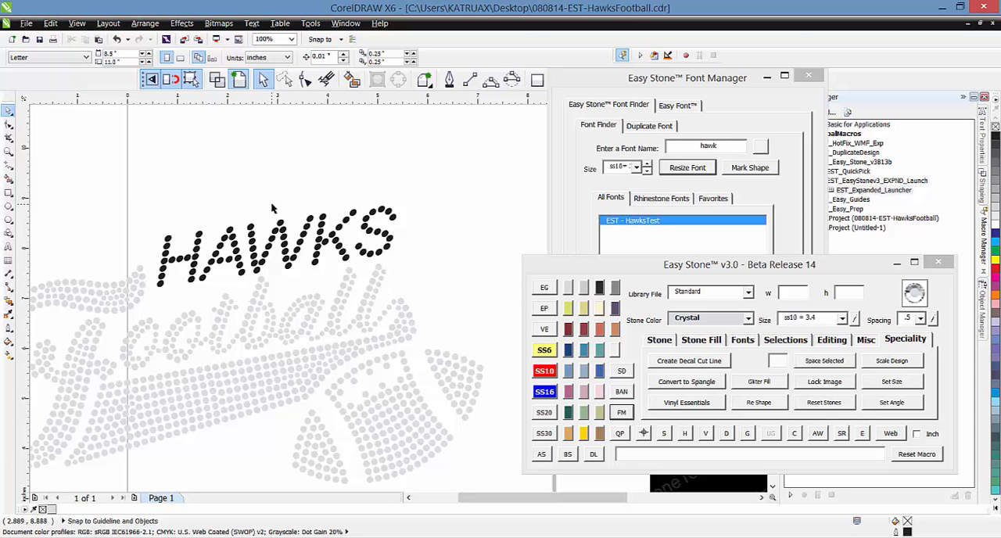
{"action": "left_click", "coordinate": [284, 79]}
{"action": "left_click_drag", "start_coordinate": [193, 187], "coordinate": [441, 211]}
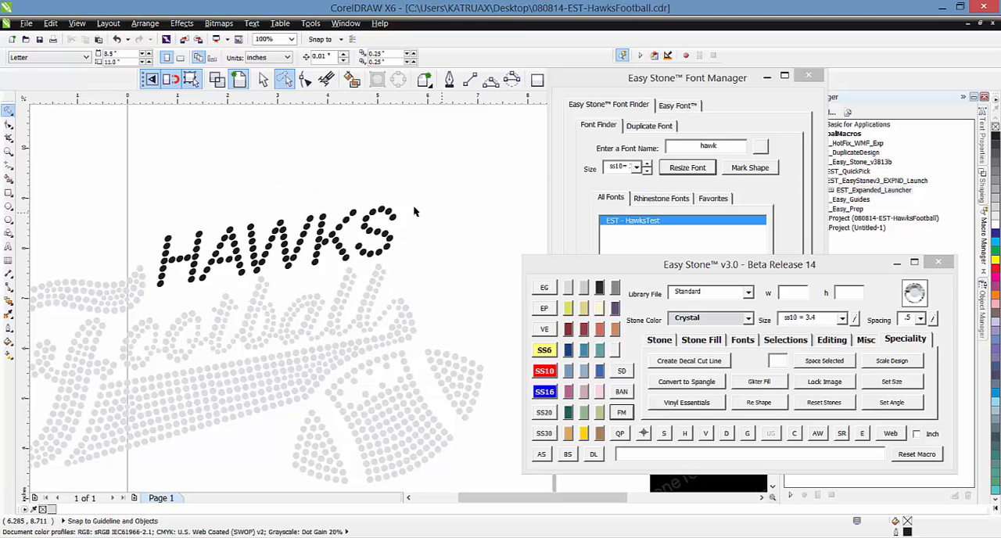
{"action": "mouse_move", "coordinate": [248, 160]}
{"action": "left_mouse_down"}
{"action": "mouse_move", "coordinate": [406, 152]}
{"action": "mouse_move", "coordinate": [424, 186]}
{"action": "mouse_move", "coordinate": [426, 250]}
{"action": "mouse_move", "coordinate": [151, 293]}
{"action": "mouse_move", "coordinate": [165, 235]}
{"action": "left_mouse_up"}
{"action": "left_click", "coordinate": [273, 203]}
{"action": "left_click", "coordinate": [263, 79]}
{"action": "left_click", "coordinate": [310, 221]}
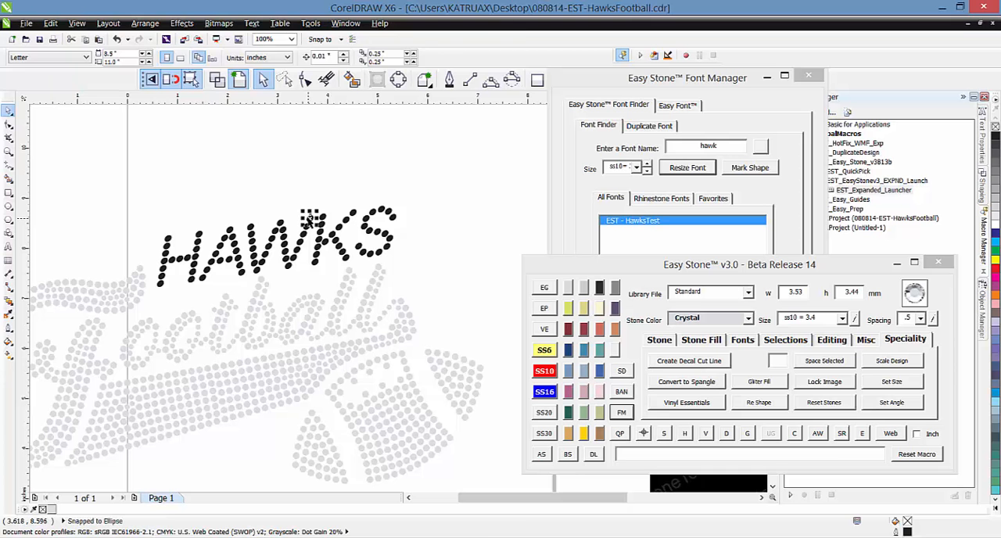
Select all the skewed HAWKS stones by their shared properties, convert them to ss10 round stones and recolor them Crystal
{"action": "left_click", "coordinate": [646, 441]}
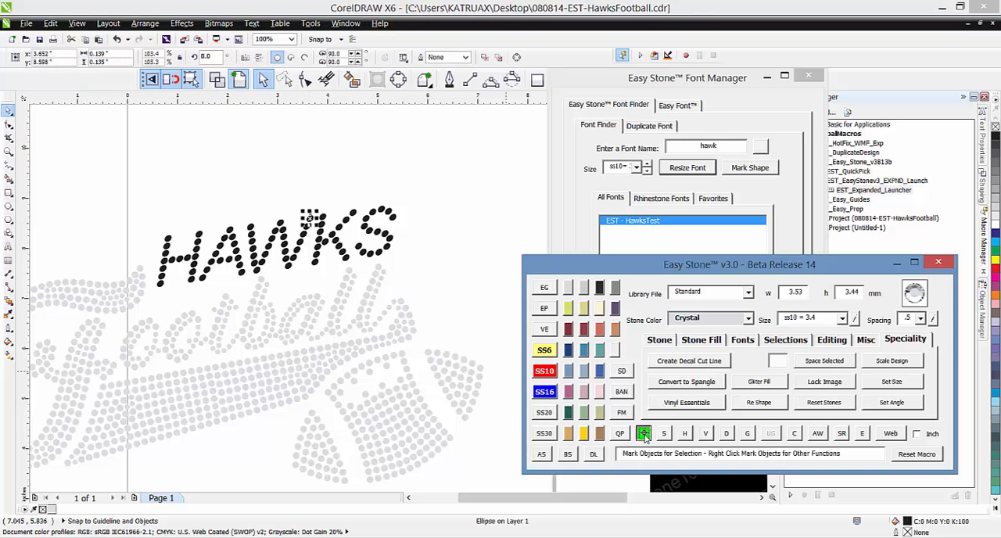
{"action": "left_click", "coordinate": [446, 193]}
{"action": "left_click_drag", "start_coordinate": [448, 180], "coordinate": [129, 334]}
{"action": "left_click", "coordinate": [666, 434]}
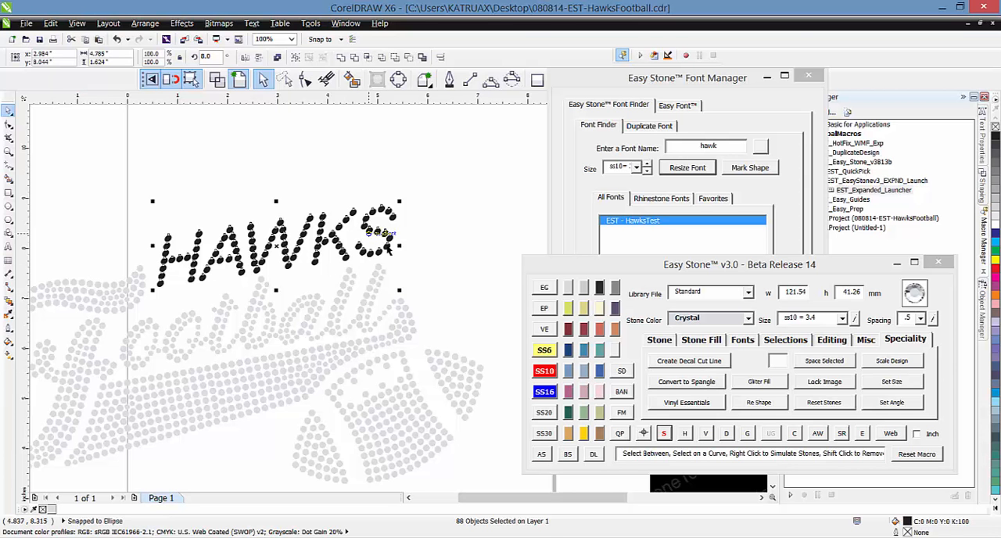
{"action": "left_click", "coordinate": [546, 373]}
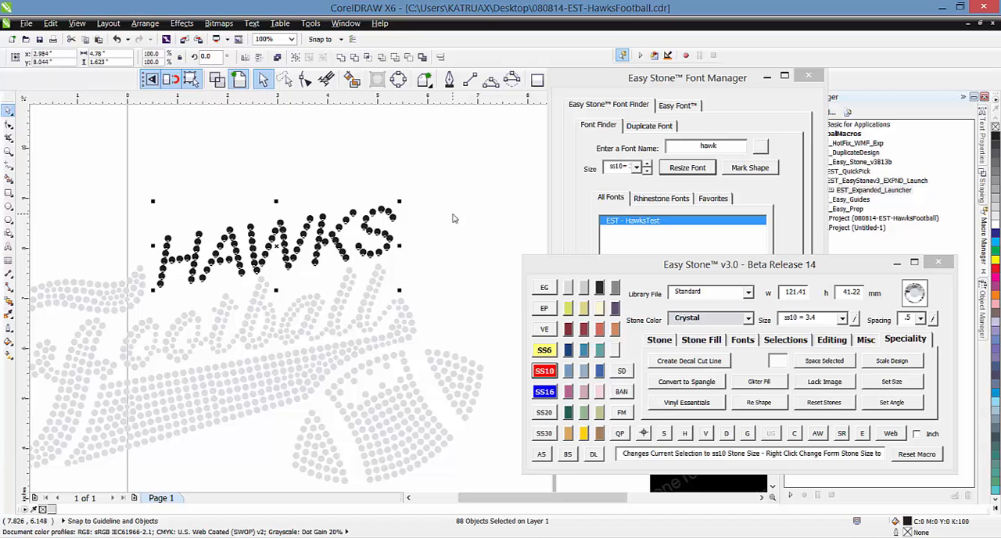
{"action": "left_click", "coordinate": [571, 290]}
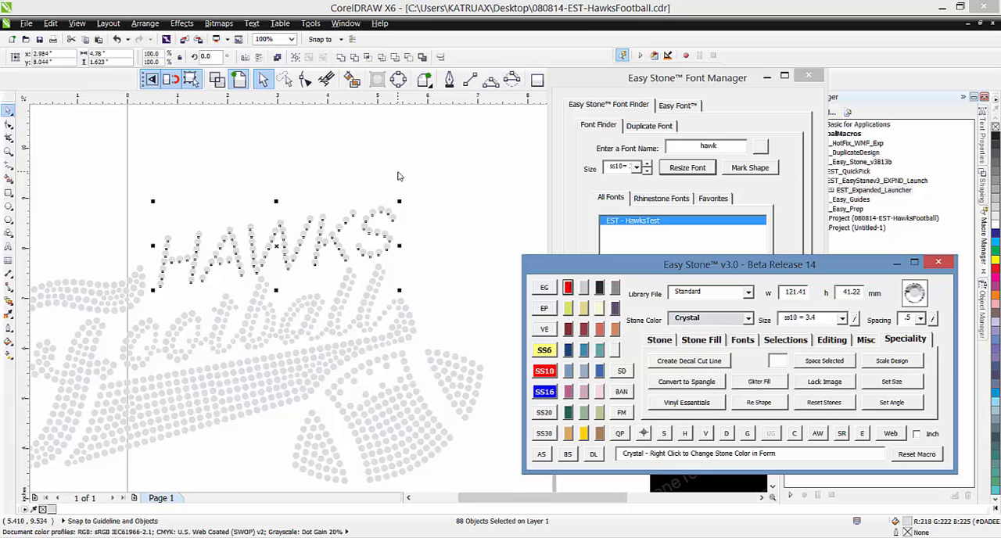
{"action": "left_click", "coordinate": [350, 197]}
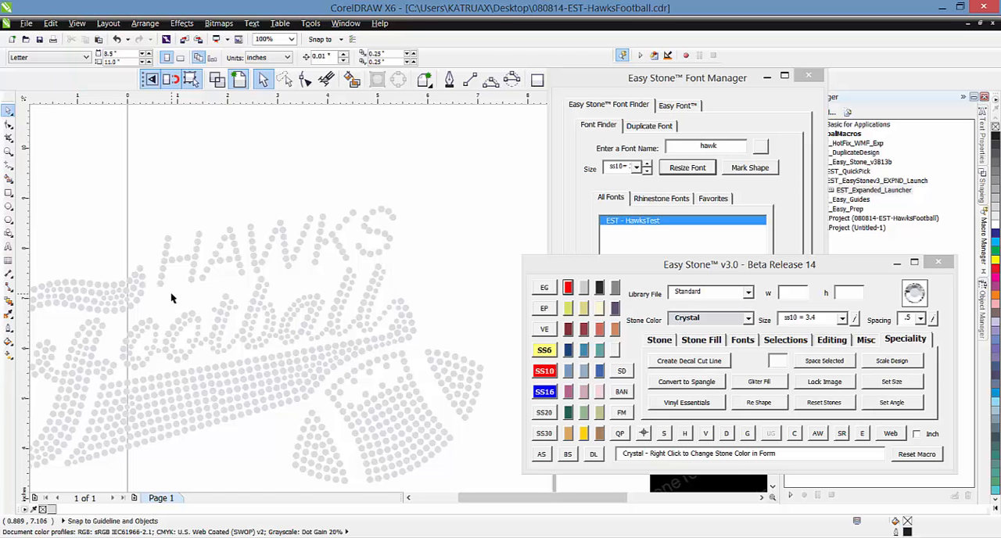
Try resizing all the HAWKS stones to ss6, and undo the size change
{"action": "scroll", "coordinate": [382, 239], "scroll_direction": "up", "scroll_amount": 2}
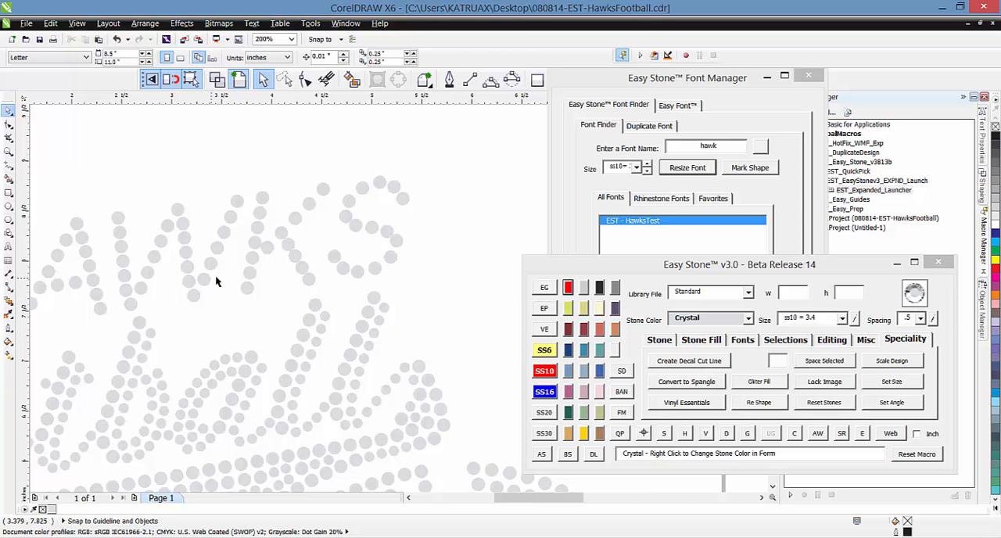
{"action": "scroll", "coordinate": [217, 279], "scroll_direction": "down", "scroll_amount": 2}
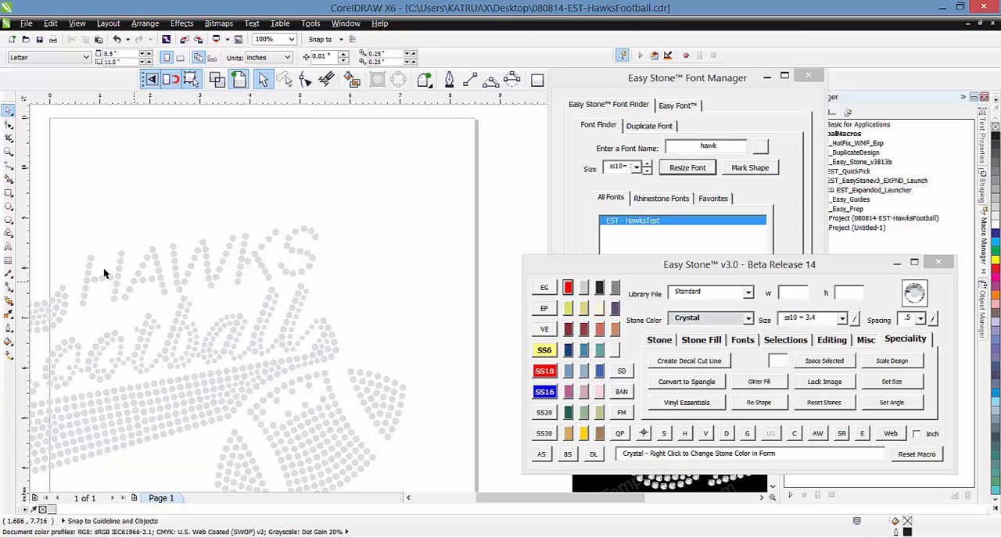
{"action": "key", "text": "F10"}
{"action": "mouse_move", "coordinate": [127, 210]}
{"action": "left_mouse_down"}
{"action": "mouse_move", "coordinate": [357, 243]}
{"action": "mouse_move", "coordinate": [325, 279]}
{"action": "mouse_move", "coordinate": [124, 299]}
{"action": "mouse_move", "coordinate": [70, 316]}
{"action": "mouse_move", "coordinate": [68, 296]}
{"action": "mouse_move", "coordinate": [253, 206]}
{"action": "mouse_move", "coordinate": [344, 218]}
{"action": "mouse_move", "coordinate": [345, 255]}
{"action": "mouse_move", "coordinate": [316, 282]}
{"action": "mouse_move", "coordinate": [79, 317]}
{"action": "mouse_move", "coordinate": [77, 248]}
{"action": "left_mouse_up"}
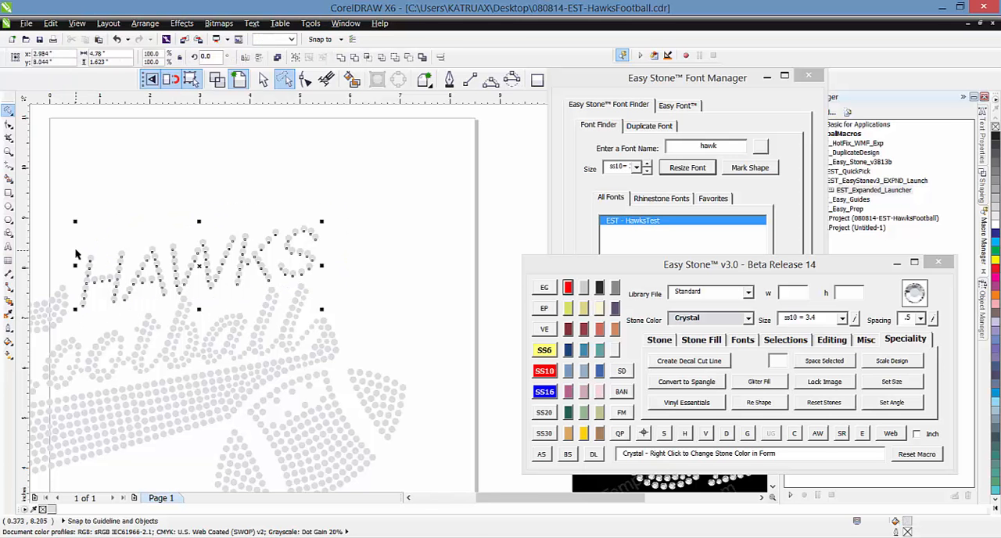
{"action": "left_click", "coordinate": [542, 354]}
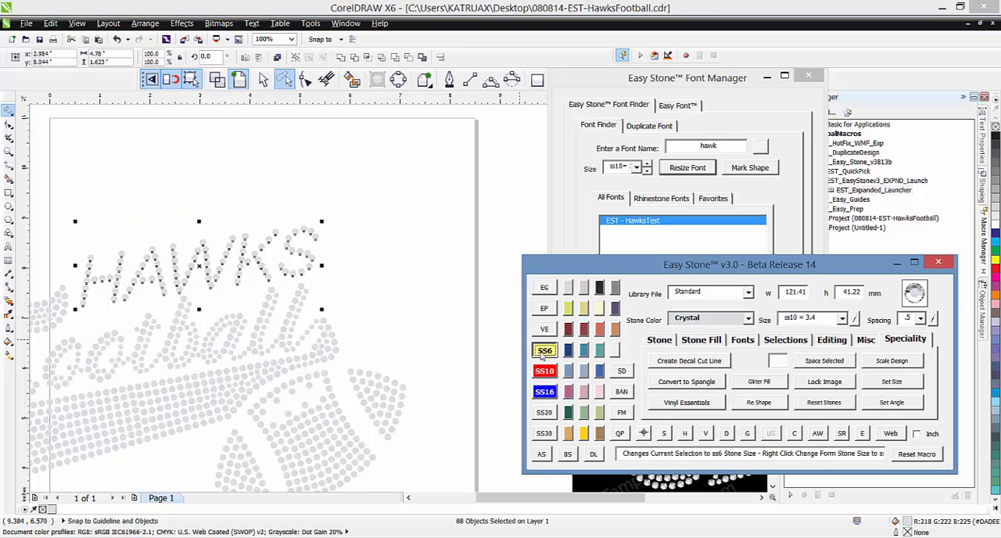
{"action": "left_click", "coordinate": [353, 245]}
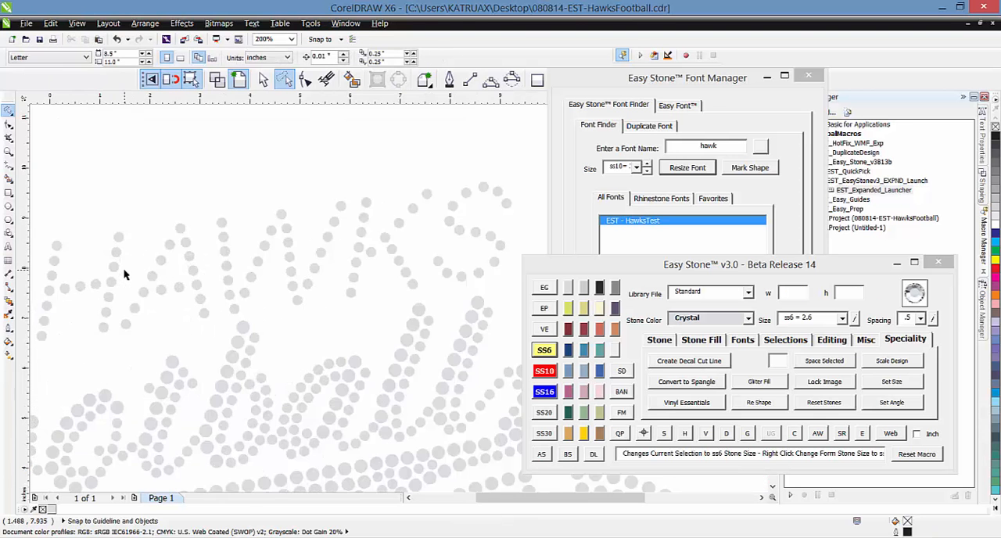
{"action": "key", "text": "ctrl+z"}
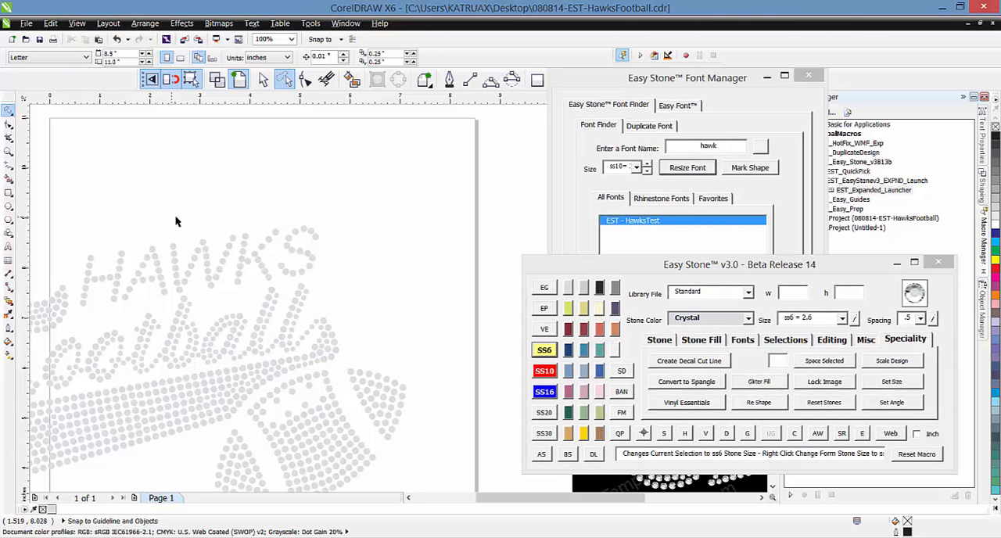
Reposition the overlapping or uneven stones along the lower right curve of the S to form a smooth, evenly spaced arc
{"action": "scroll", "coordinate": [204, 232], "scroll_direction": "up", "scroll_amount": 4}
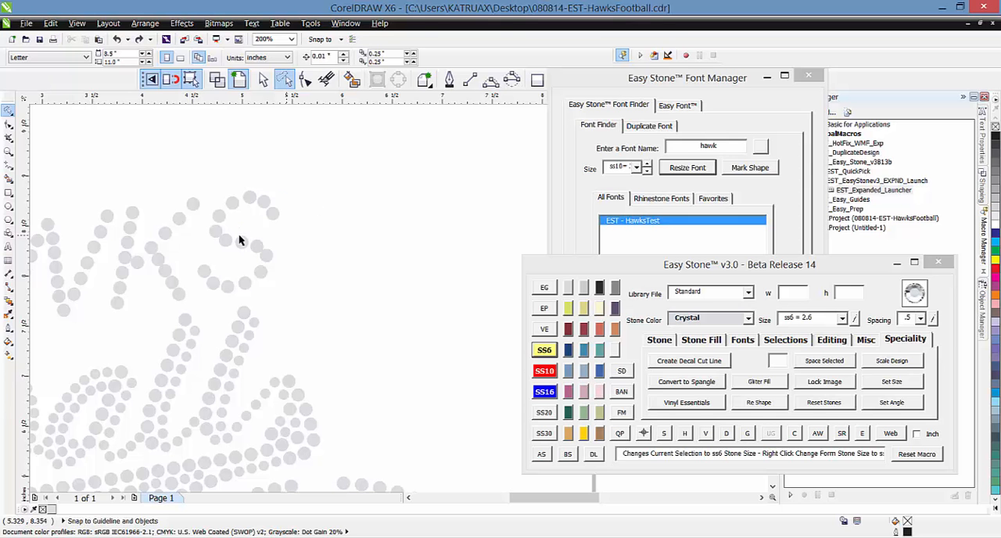
{"action": "scroll", "coordinate": [266, 268], "scroll_direction": "up", "scroll_amount": 5}
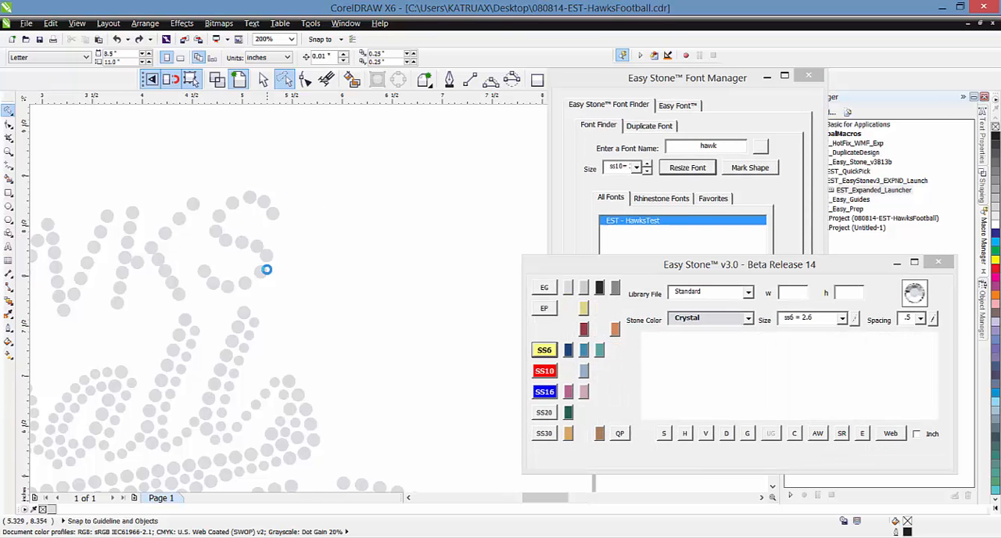
{"action": "left_click", "coordinate": [264, 250]}
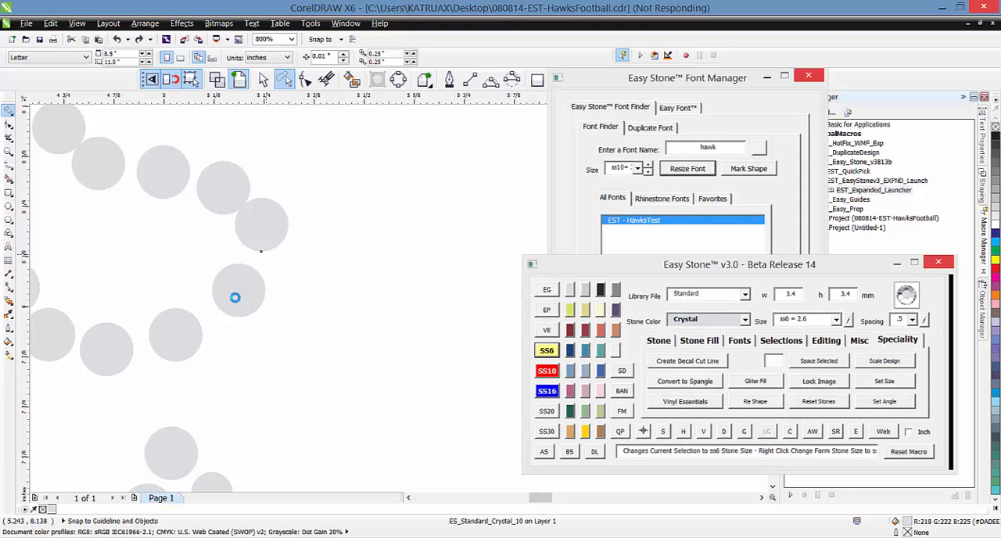
{"action": "left_click", "coordinate": [247, 301]}
{"action": "left_click_drag", "start_coordinate": [248, 301], "coordinate": [240, 316]}
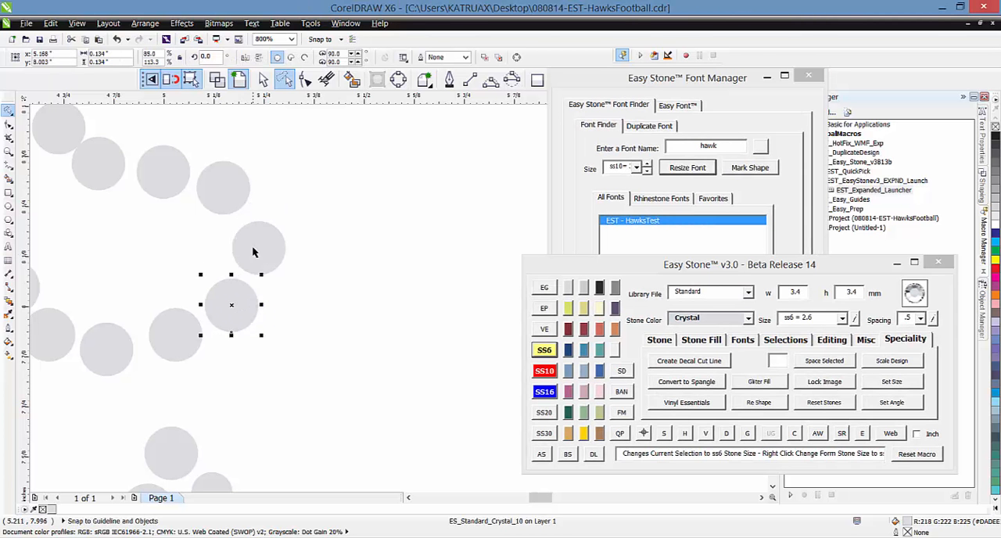
{"action": "left_click_drag", "start_coordinate": [253, 250], "coordinate": [255, 237]}
{"action": "left_click_drag", "start_coordinate": [221, 195], "coordinate": [222, 200]}
{"action": "left_click_drag", "start_coordinate": [257, 233], "coordinate": [257, 251]}
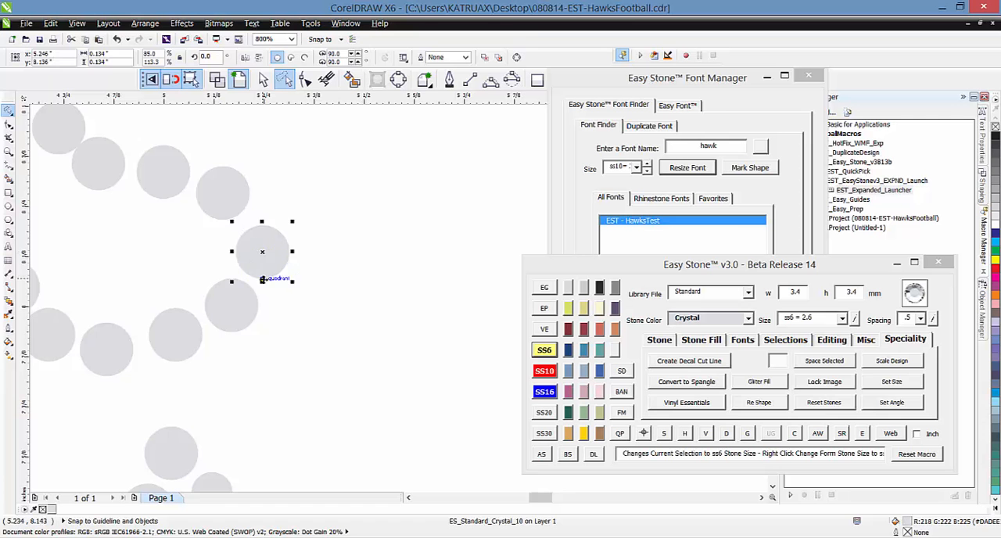
{"action": "scroll", "coordinate": [263, 279], "scroll_direction": "down", "scroll_amount": 1}
{"action": "left_click", "coordinate": [262, 282]}
{"action": "scroll", "coordinate": [239, 228], "scroll_direction": "up", "scroll_amount": 1}
{"action": "left_click_drag", "start_coordinate": [276, 294], "coordinate": [264, 288]}
{"action": "scroll", "coordinate": [317, 269], "scroll_direction": "down", "scroll_amount": 1}
Adjust the positions of the stones on the upper left curve of the S to smooth their spacing
{"action": "left_click", "coordinate": [197, 226]}
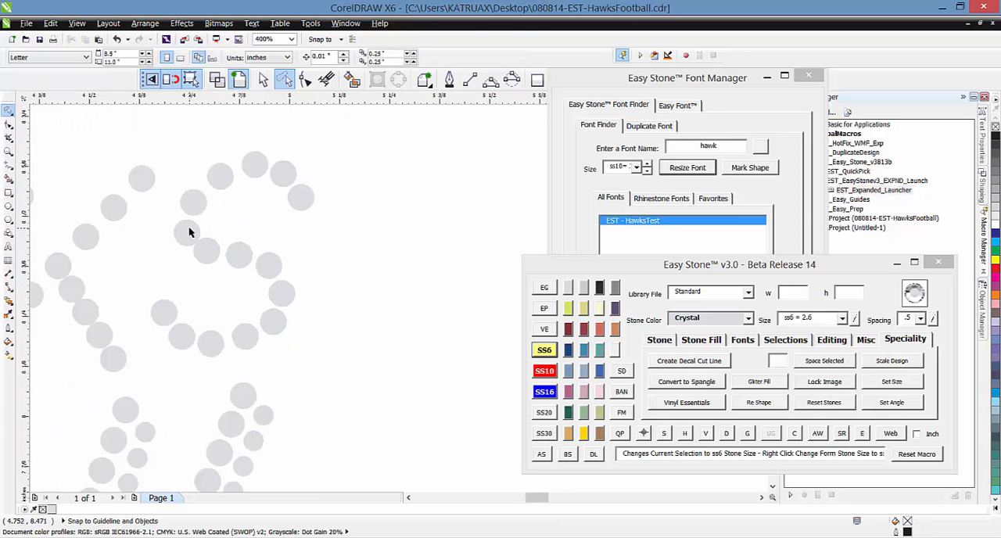
{"action": "scroll", "coordinate": [189, 231], "scroll_direction": "up", "scroll_amount": 1}
{"action": "left_click", "coordinate": [190, 225]}
{"action": "left_click", "coordinate": [202, 170]}
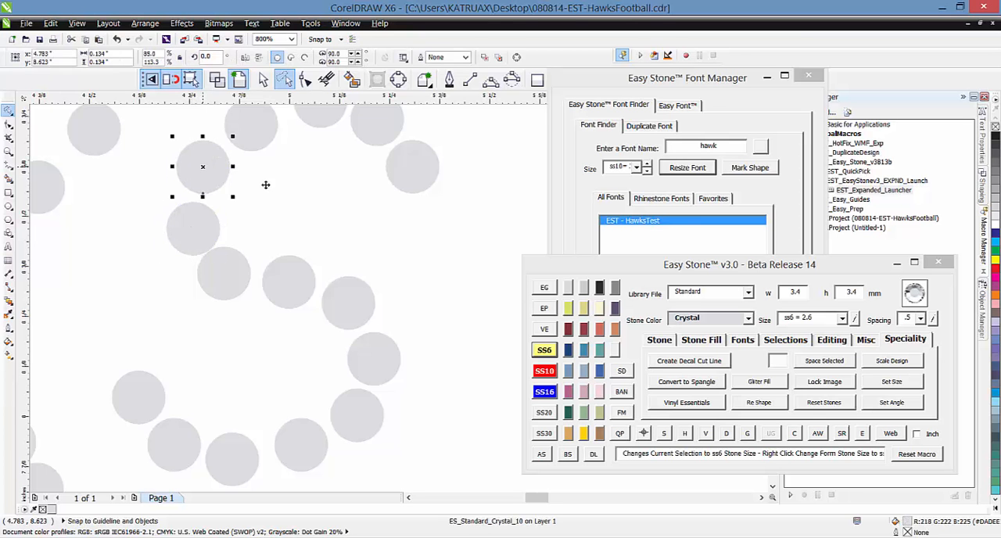
{"action": "left_click", "coordinate": [251, 216]}
{"action": "scroll", "coordinate": [359, 195], "scroll_direction": "down", "scroll_amount": 1}
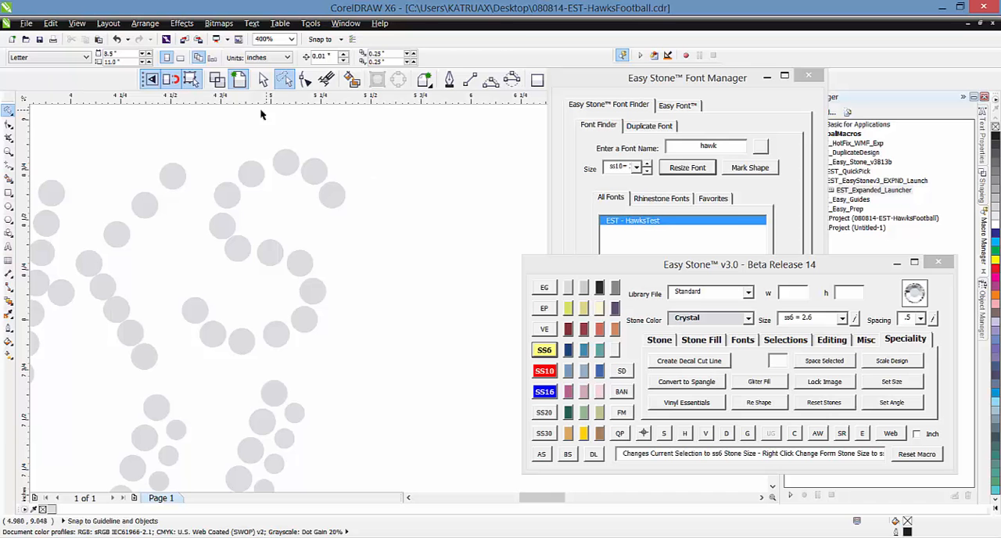
Try to respace the stones of the letter S along a path through them
{"action": "mouse_move", "coordinate": [265, 115]}
{"action": "left_mouse_down"}
{"action": "mouse_move", "coordinate": [409, 248]}
{"action": "mouse_move", "coordinate": [232, 384]}
{"action": "mouse_move", "coordinate": [159, 315]}
{"action": "mouse_move", "coordinate": [186, 306]}
{"action": "left_mouse_up"}
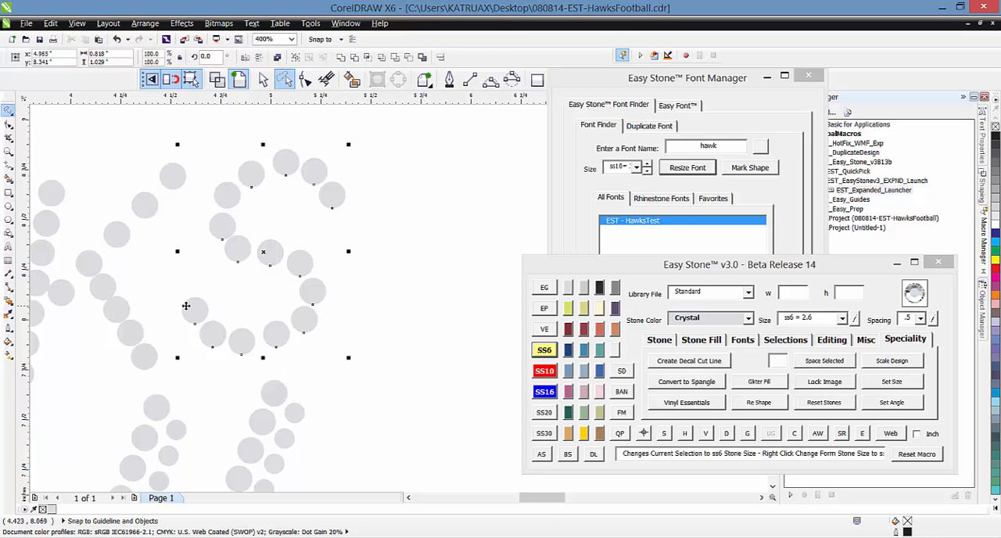
{"action": "right_click", "coordinate": [725, 432]}
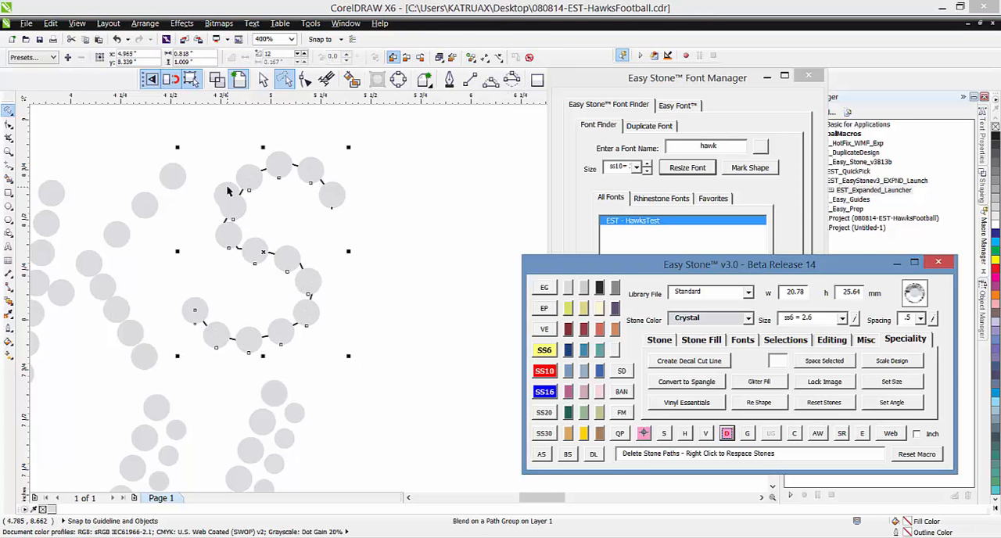
{"action": "left_click", "coordinate": [191, 236]}
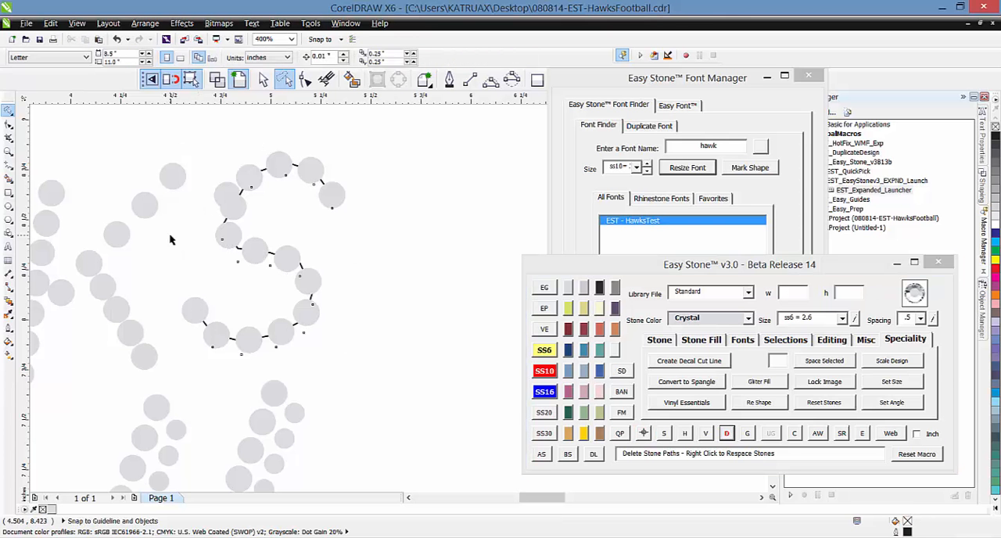
Undo the S respacing, select all 15 stones of the S and respace them evenly along their path
{"action": "mouse_move", "coordinate": [282, 126]}
{"action": "left_mouse_down"}
{"action": "mouse_move", "coordinate": [430, 208]}
{"action": "mouse_move", "coordinate": [387, 317]}
{"action": "mouse_move", "coordinate": [298, 370]}
{"action": "mouse_move", "coordinate": [213, 378]}
{"action": "mouse_move", "coordinate": [149, 308]}
{"action": "mouse_move", "coordinate": [131, 253]}
{"action": "left_mouse_up"}
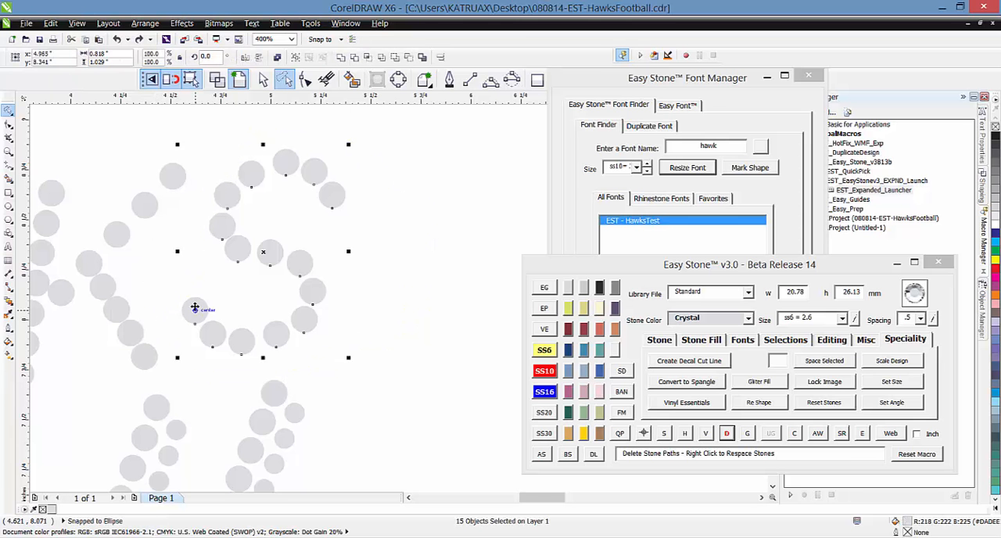
{"action": "left_click", "coordinate": [709, 434]}
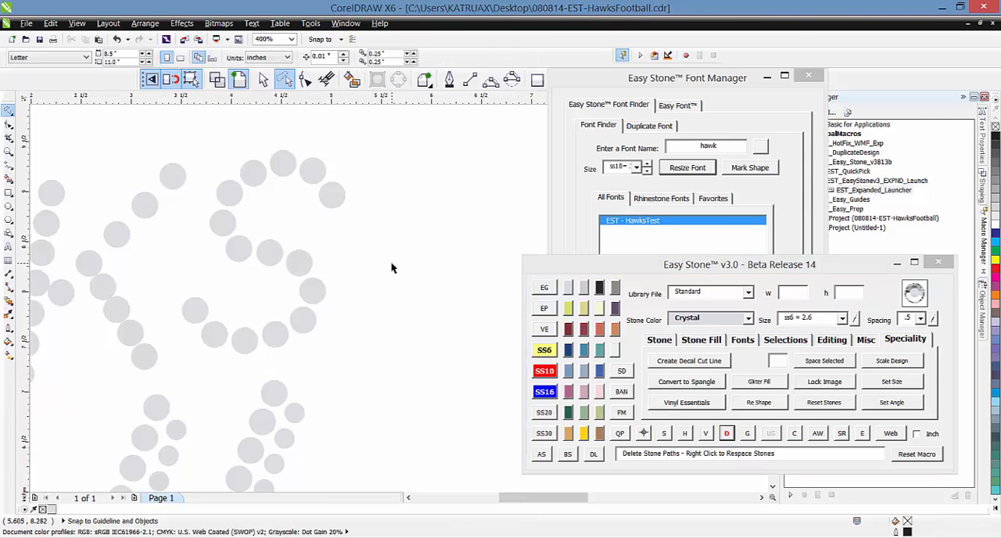
{"action": "scroll", "coordinate": [391, 266], "scroll_direction": "down", "scroll_amount": 1}
Delete the middle stone of the five in the K's lower diagonal leg
{"action": "scroll", "coordinate": [268, 276], "scroll_direction": "up", "scroll_amount": 1}
{"action": "scroll", "coordinate": [185, 285], "scroll_direction": "up", "scroll_amount": 1}
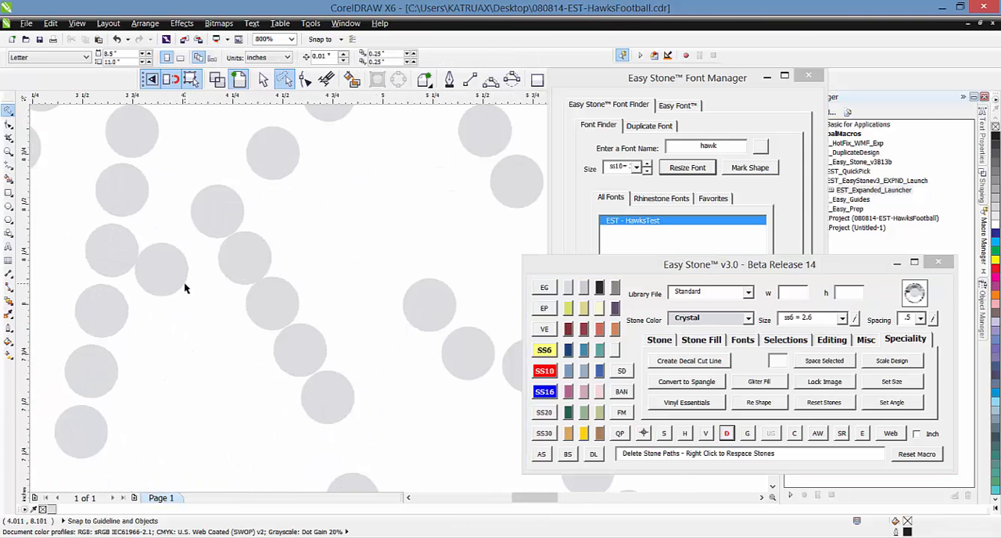
{"action": "scroll", "coordinate": [167, 280], "scroll_direction": "down", "scroll_amount": 1}
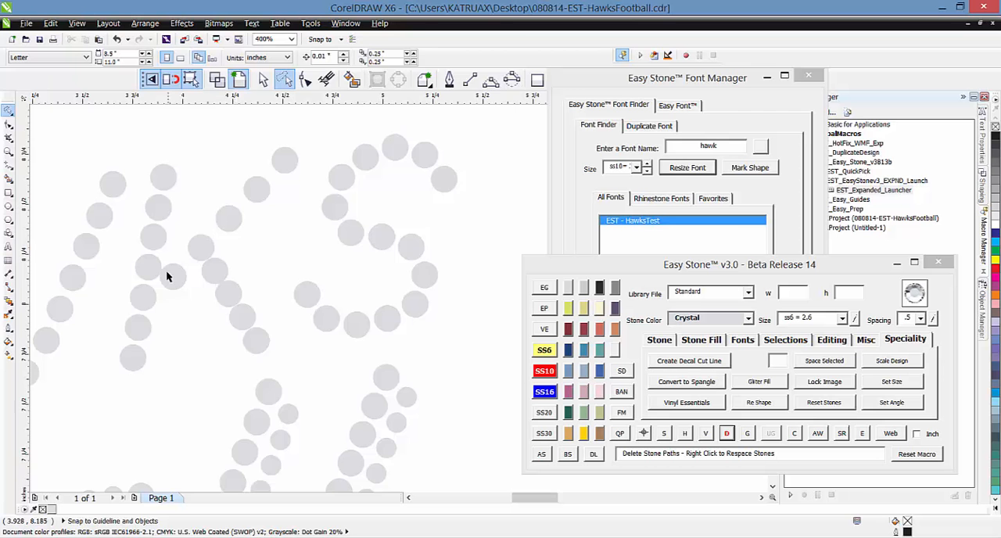
{"action": "scroll", "coordinate": [166, 276], "scroll_direction": "up", "scroll_amount": 2}
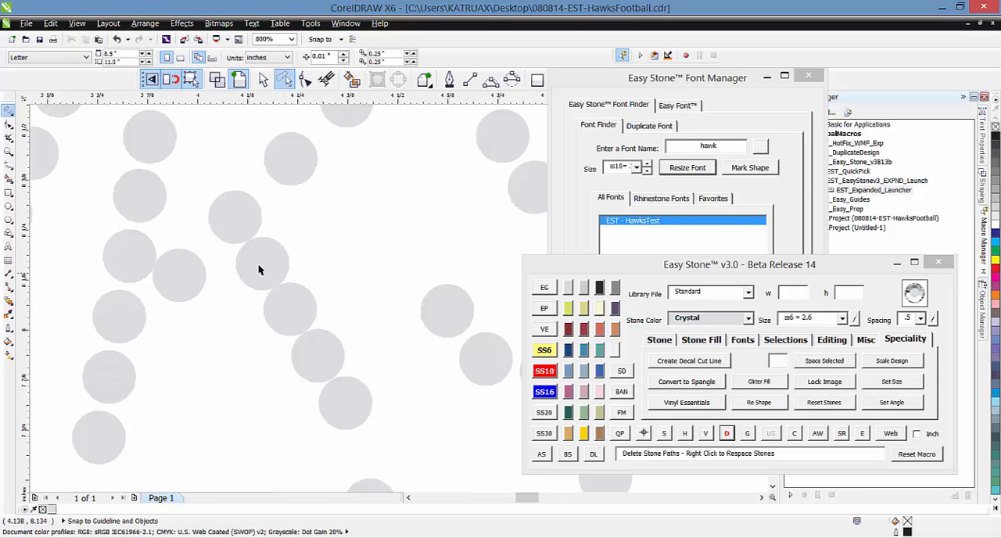
{"action": "left_click", "coordinate": [298, 323]}
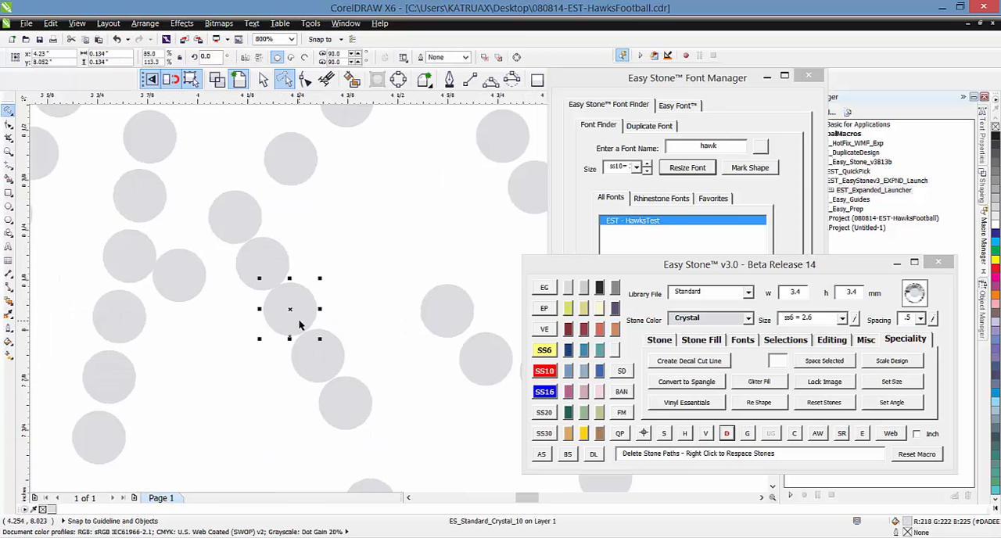
Select the four remaining stones of the K's lower leg, respace them evenly and remove the spacing path
{"action": "left_click_drag", "start_coordinate": [298, 323], "coordinate": [243, 231]}
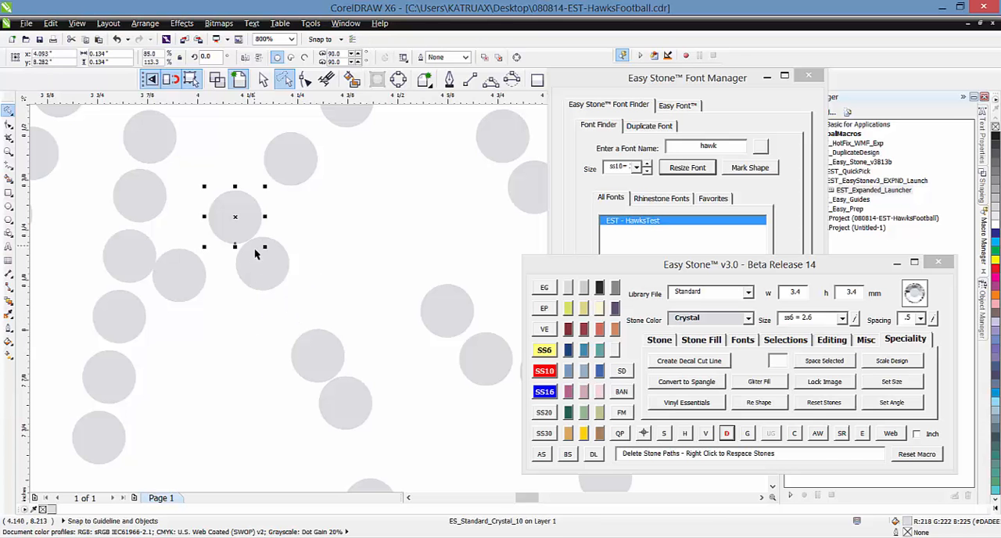
{"action": "left_click", "coordinate": [262, 273], "text": "shift"}
{"action": "left_click", "coordinate": [316, 366], "text": "shift"}
{"action": "left_click", "coordinate": [345, 408], "text": "shift"}
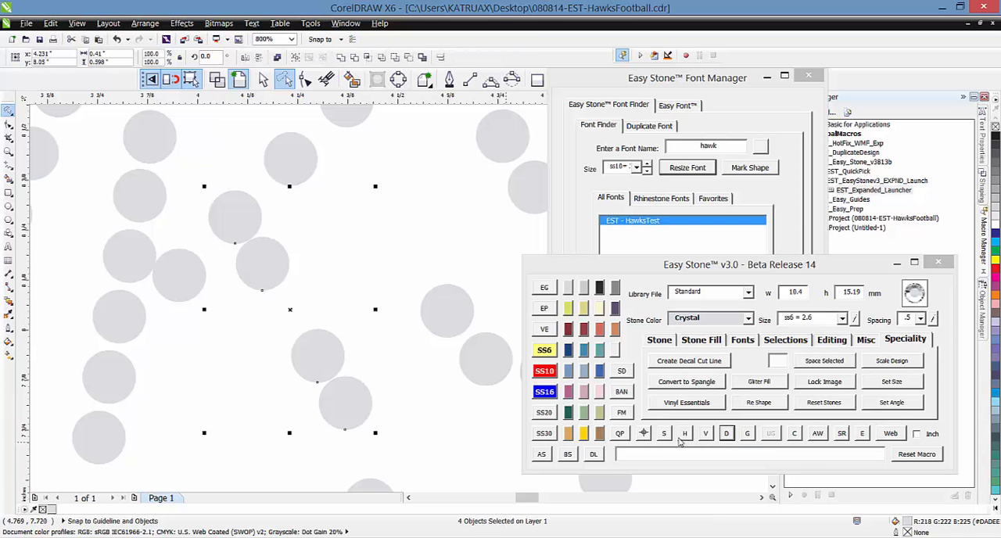
{"action": "left_click", "coordinate": [726, 433]}
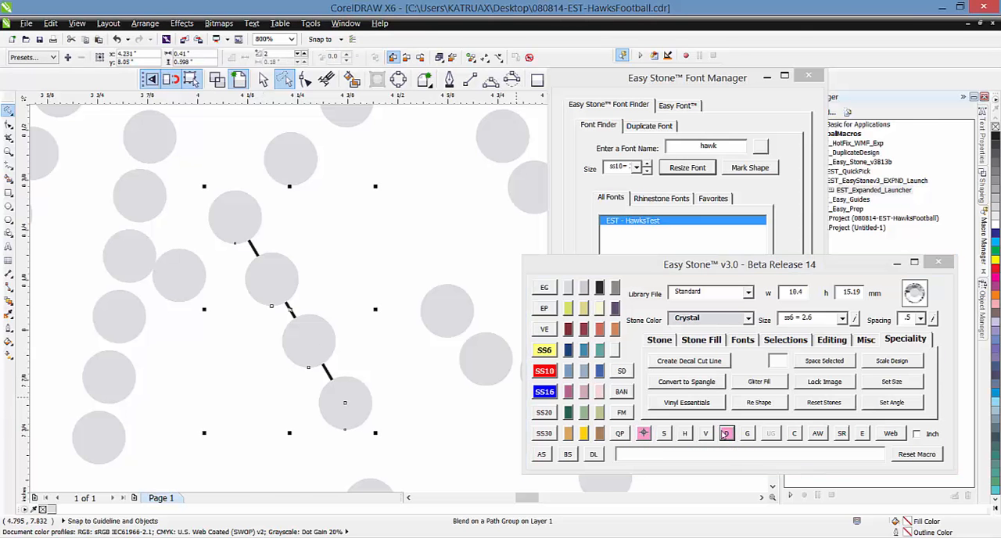
{"action": "left_click", "coordinate": [202, 366]}
Move the stone joining the K's stem to its diagonals so it sits centered between the stem and the arm
{"action": "scroll", "coordinate": [187, 328], "scroll_direction": "down", "scroll_amount": 1}
{"action": "scroll", "coordinate": [191, 320], "scroll_direction": "up", "scroll_amount": 2}
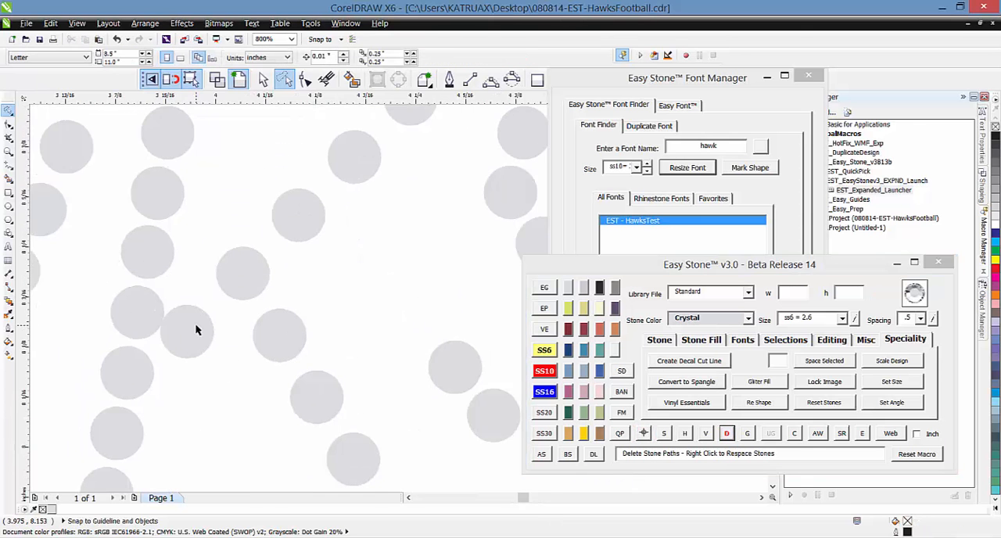
{"action": "left_click", "coordinate": [198, 313]}
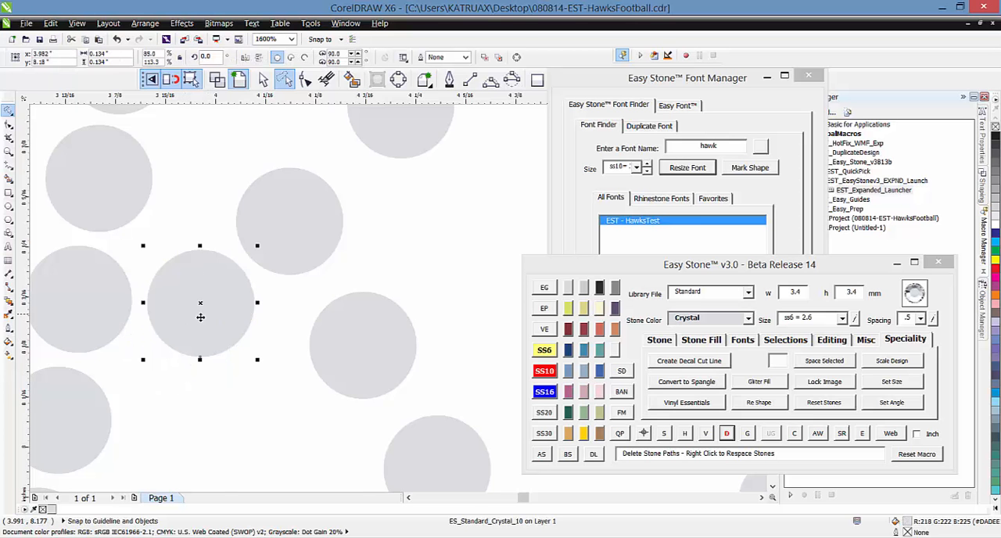
{"action": "scroll", "coordinate": [195, 340], "scroll_direction": "down", "scroll_amount": 1}
{"action": "scroll", "coordinate": [223, 301], "scroll_direction": "up", "scroll_amount": 1}
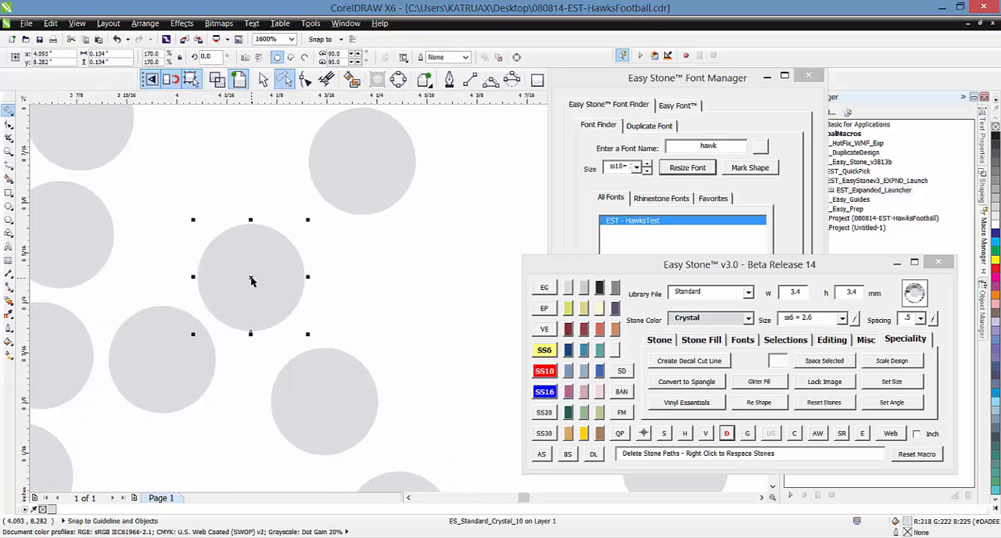
{"action": "left_click", "coordinate": [166, 361]}
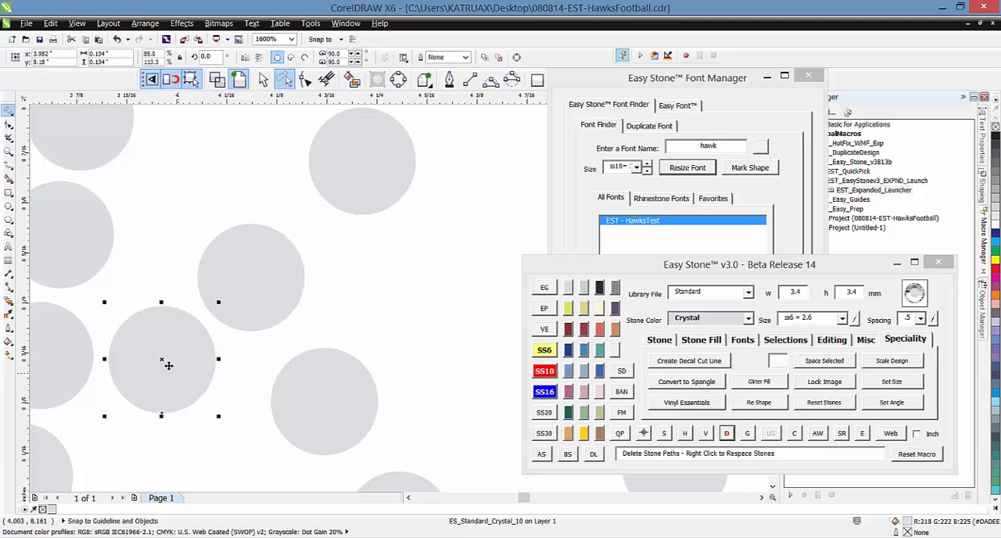
Select all six stones of the K's upper diagonal arm, respace them evenly and remove the spacing path
{"action": "scroll", "coordinate": [166, 361], "scroll_direction": "down", "scroll_amount": 1}
{"action": "left_click", "coordinate": [663, 434]}
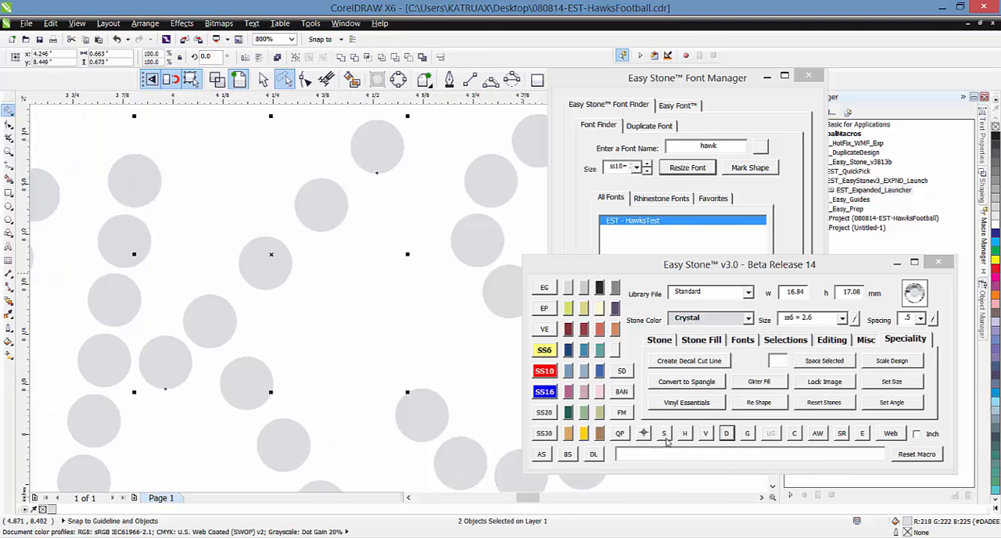
{"action": "left_click", "coordinate": [229, 329], "text": "shift"}
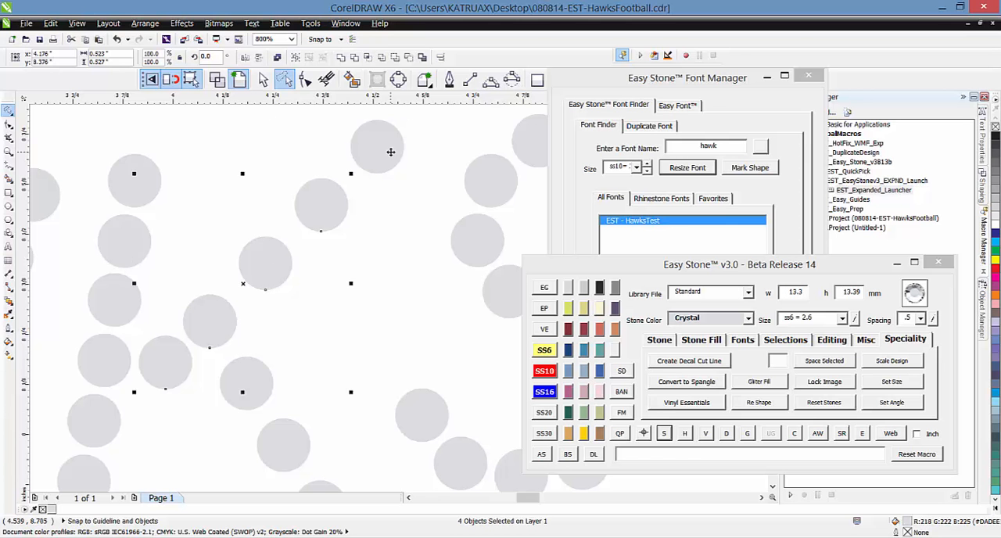
{"action": "left_click", "coordinate": [727, 435]}
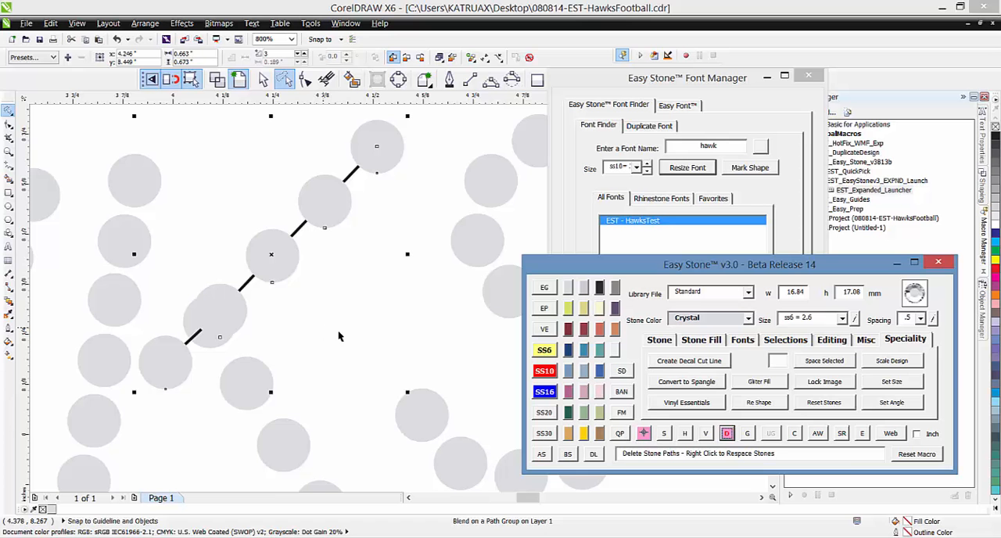
{"action": "left_click", "coordinate": [642, 433]}
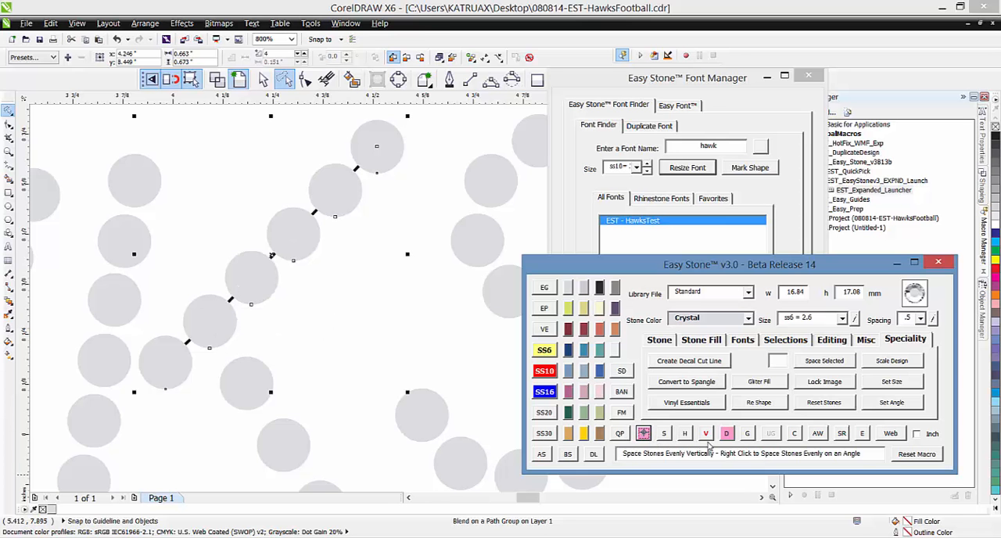
{"action": "left_click", "coordinate": [362, 329]}
{"action": "scroll", "coordinate": [191, 340], "scroll_direction": "down", "scroll_amount": 1}
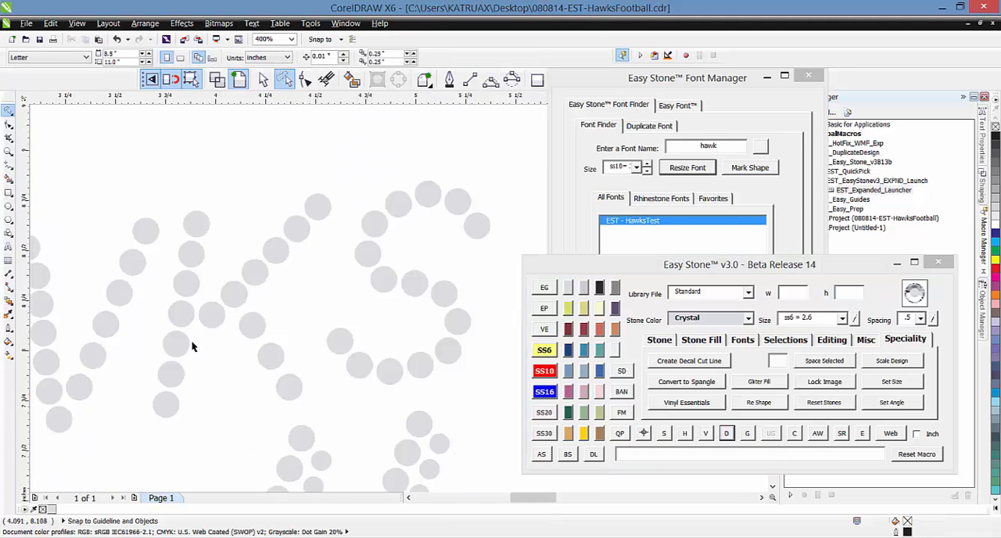
Delete the stone just above the bottom end of the W's second downstroke
{"action": "scroll", "coordinate": [274, 334], "scroll_direction": "down", "scroll_amount": 1}
{"action": "scroll", "coordinate": [112, 364], "scroll_direction": "up", "scroll_amount": 1}
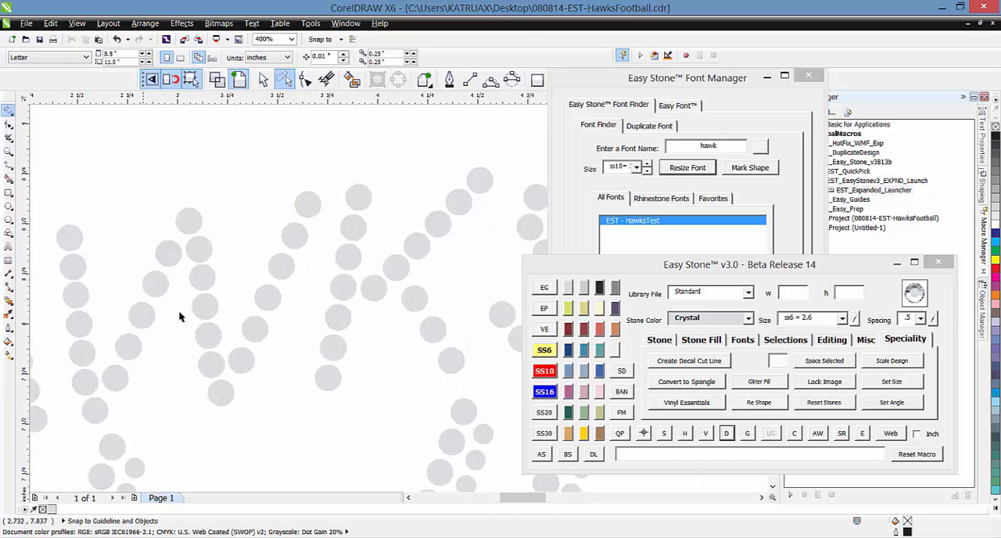
{"action": "left_click", "coordinate": [208, 365]}
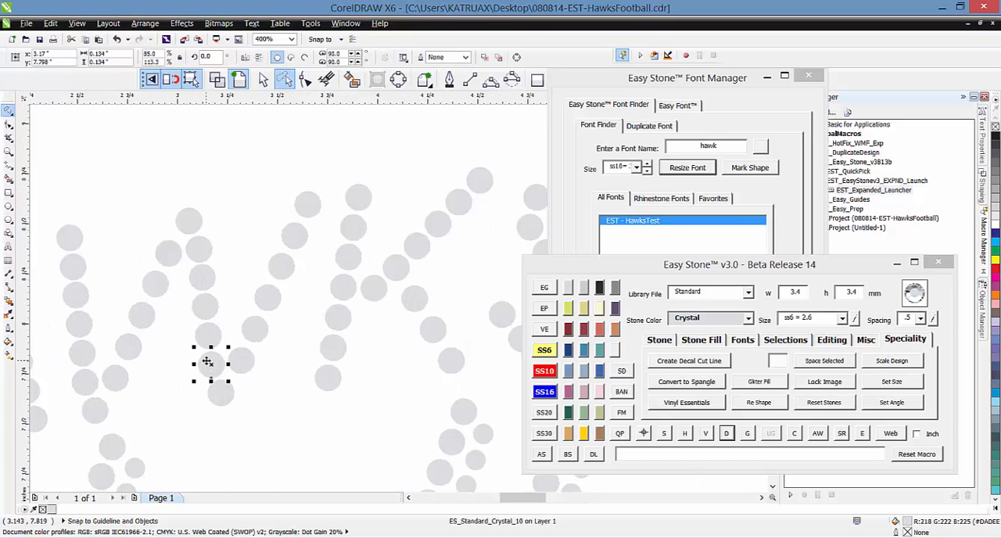
{"action": "key", "text": "Delete"}
Select the six remaining stones of the W's second downstroke, respace them evenly and remove the spacing path
{"action": "left_click", "coordinate": [187, 229]}
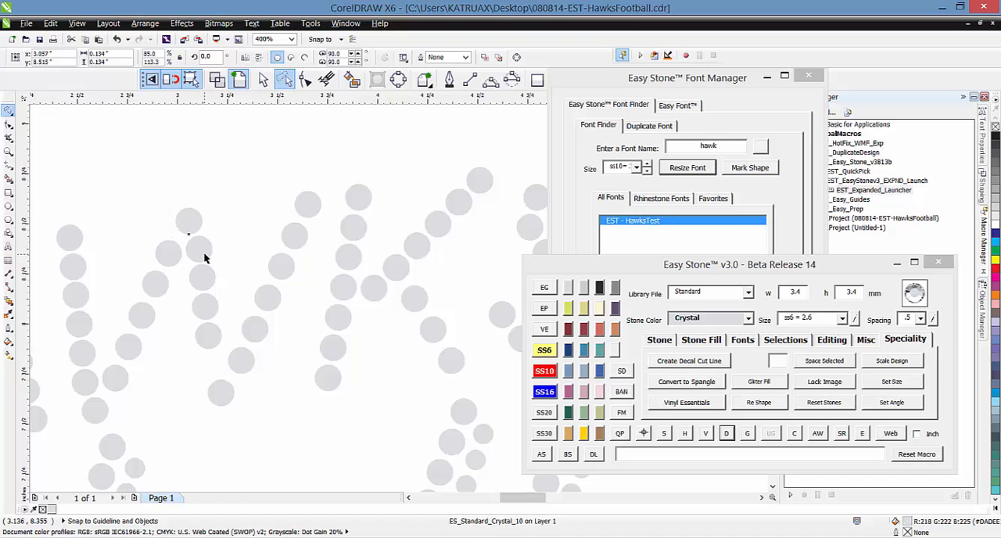
{"action": "left_click", "coordinate": [198, 250], "text": "shift"}
{"action": "left_click", "coordinate": [202, 278], "text": "shift"}
{"action": "left_click", "coordinate": [206, 307], "text": "shift"}
{"action": "left_click", "coordinate": [208, 336], "text": "shift"}
{"action": "left_click", "coordinate": [220, 393], "text": "shift"}
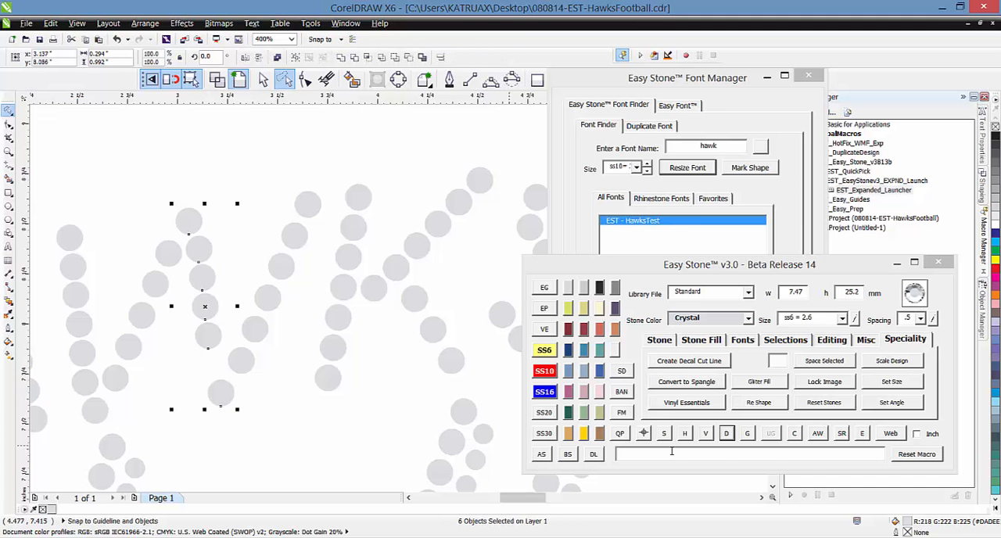
{"action": "left_click", "coordinate": [726, 433]}
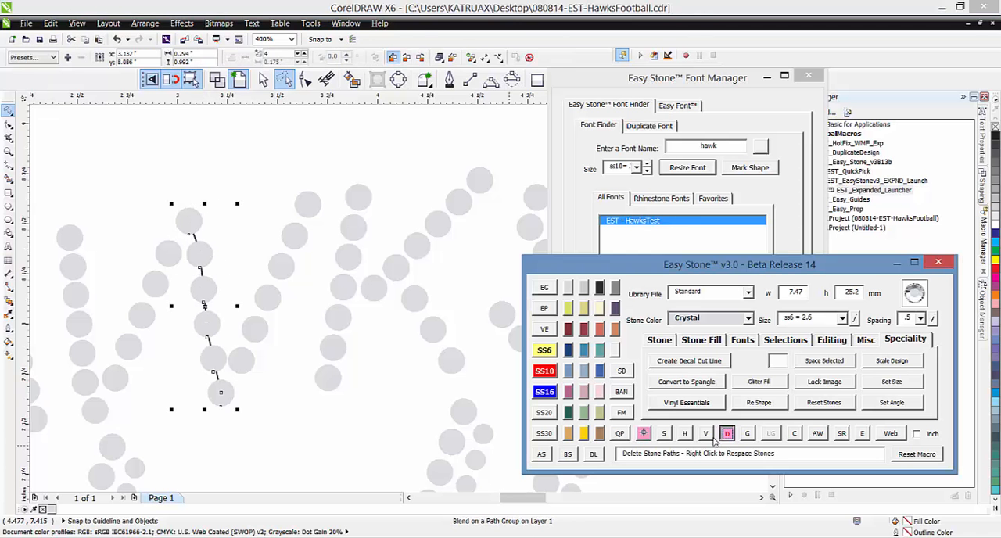
Delete the middle stone of the W's first downstroke and respace its six remaining stones evenly, without the spacing path
{"action": "left_click", "coordinate": [89, 331]}
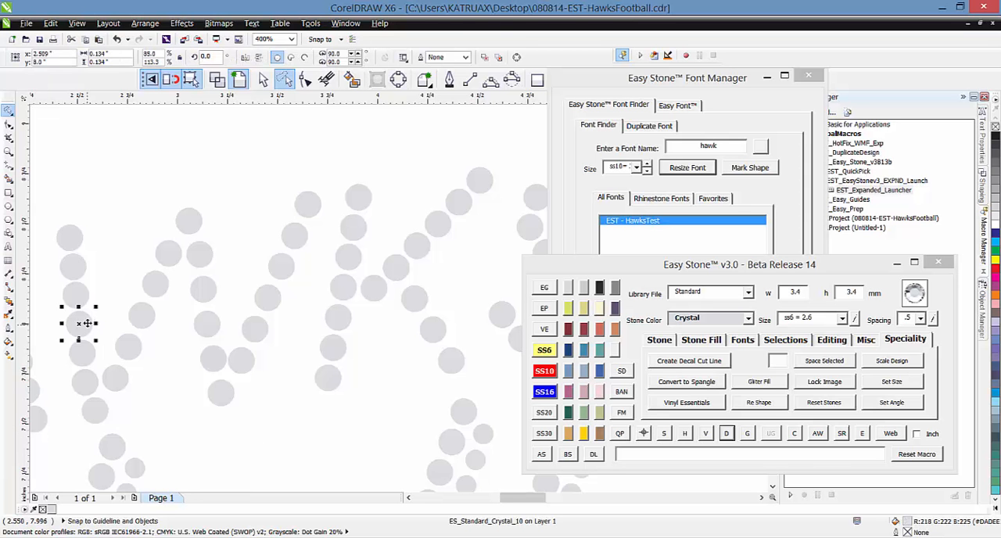
{"action": "key", "text": "Delete"}
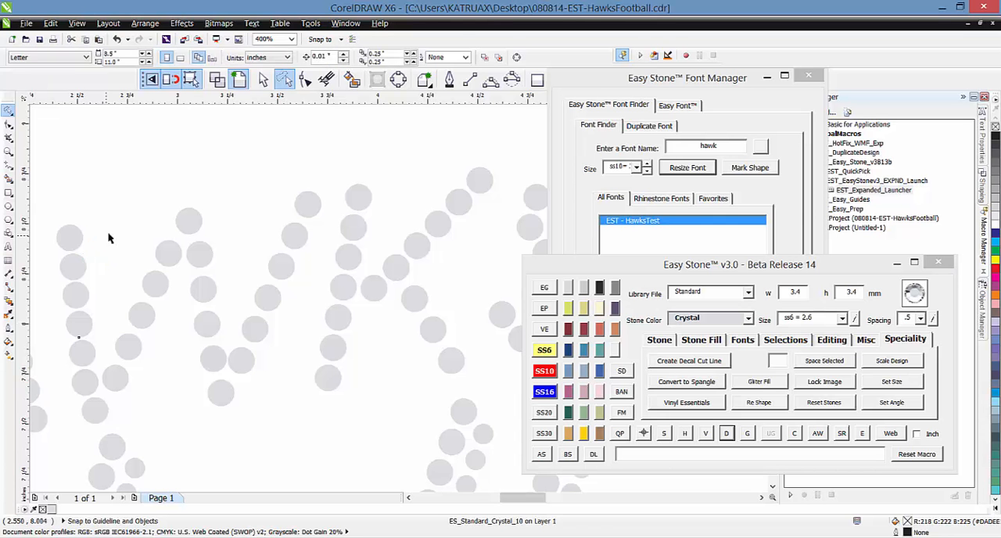
{"action": "left_click", "coordinate": [70, 242]}
{"action": "left_click", "coordinate": [74, 271], "text": "shift"}
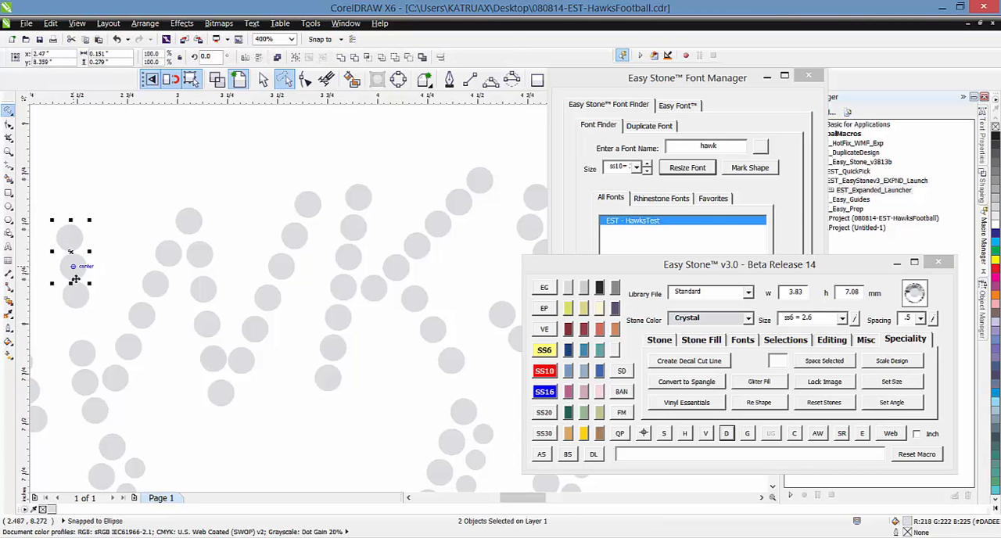
{"action": "left_click", "coordinate": [76, 297], "text": "shift"}
{"action": "left_click", "coordinate": [81, 352], "text": "shift"}
{"action": "left_click", "coordinate": [87, 383], "text": "shift"}
{"action": "left_click", "coordinate": [95, 408], "text": "shift"}
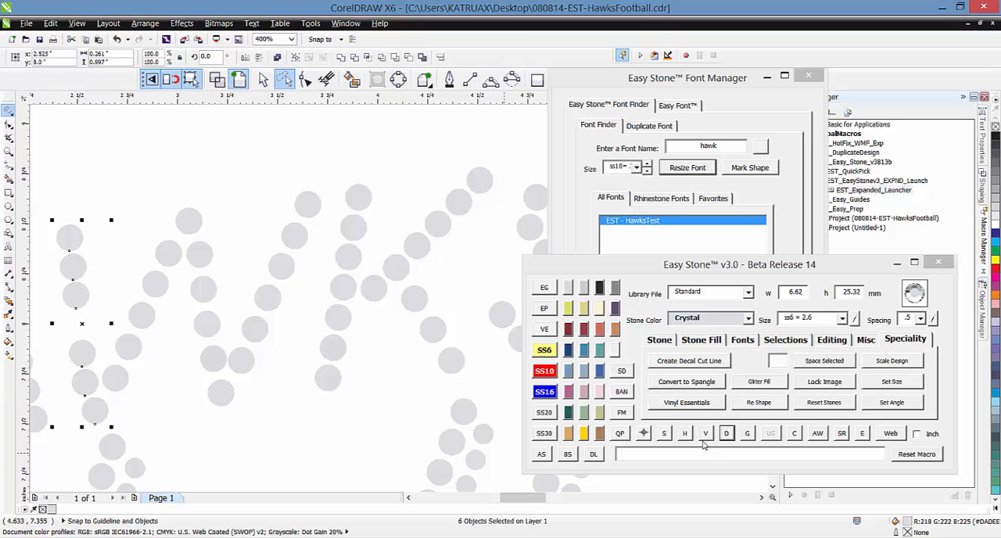
{"action": "left_click", "coordinate": [544, 412]}
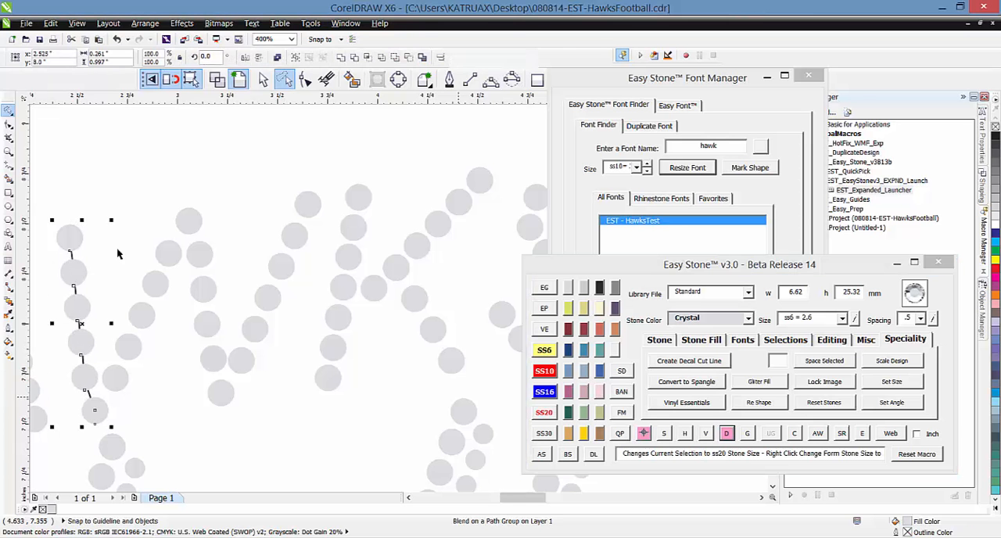
{"action": "left_click", "coordinate": [127, 217]}
Delete the middle stone of the A's right leg, just above the crossbar
{"action": "scroll", "coordinate": [222, 201], "scroll_direction": "down", "scroll_amount": 2}
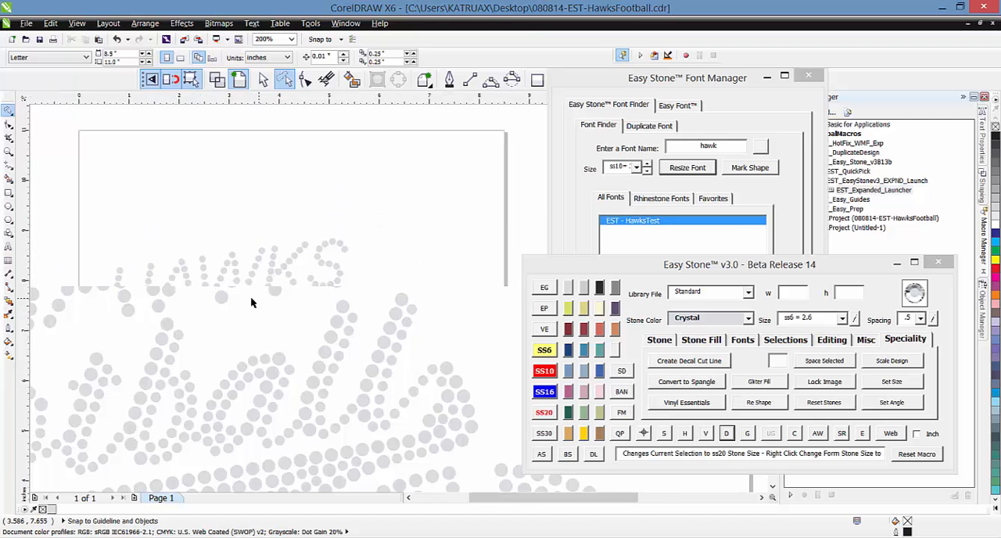
{"action": "scroll", "coordinate": [175, 300], "scroll_direction": "up", "scroll_amount": 1}
{"action": "scroll", "coordinate": [110, 296], "scroll_direction": "up", "scroll_amount": 1}
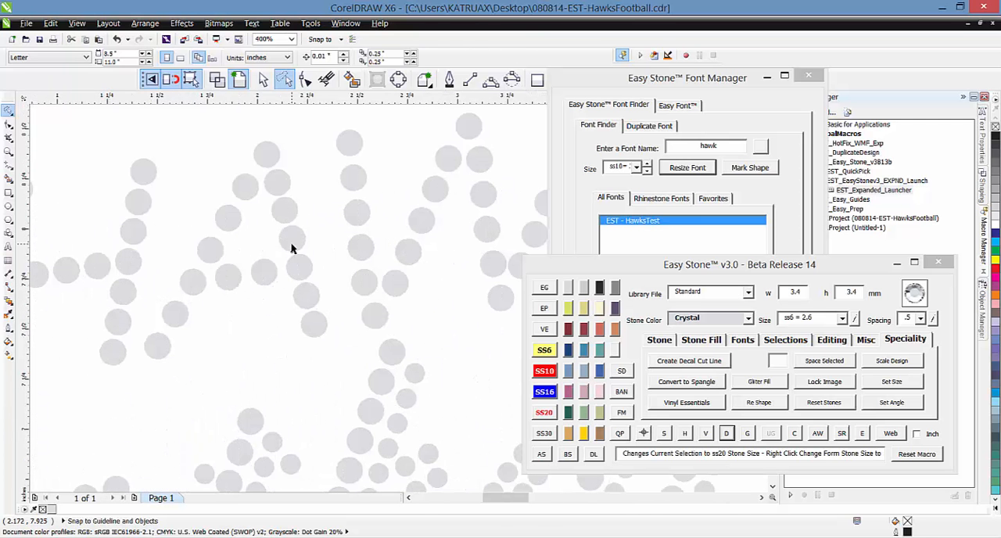
{"action": "left_click", "coordinate": [274, 213]}
Select the six remaining stones of the A's right leg, respace them evenly and remove the spacing path
{"action": "left_click", "coordinate": [267, 161]}
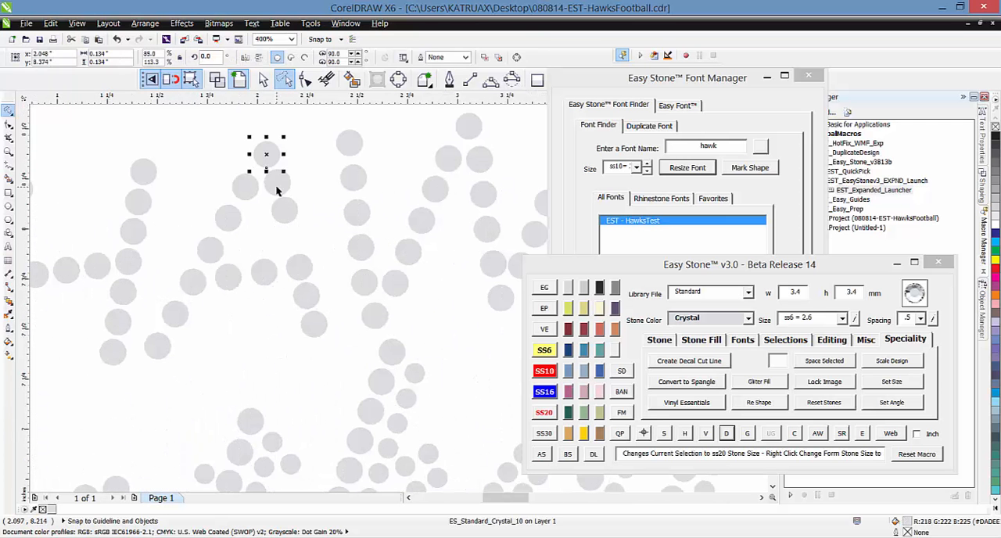
{"action": "left_click", "coordinate": [286, 212], "text": "shift"}
{"action": "left_click", "coordinate": [277, 186], "text": "shift"}
{"action": "left_click", "coordinate": [299, 269], "text": "shift"}
{"action": "left_click", "coordinate": [305, 297], "text": "shift"}
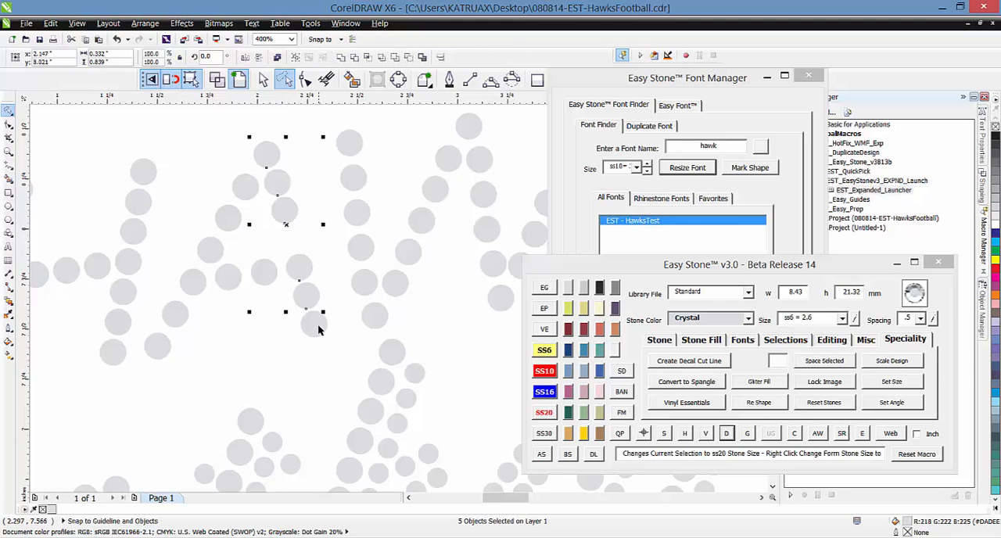
{"action": "left_click", "coordinate": [314, 324], "text": "shift"}
{"action": "left_click", "coordinate": [727, 435]}
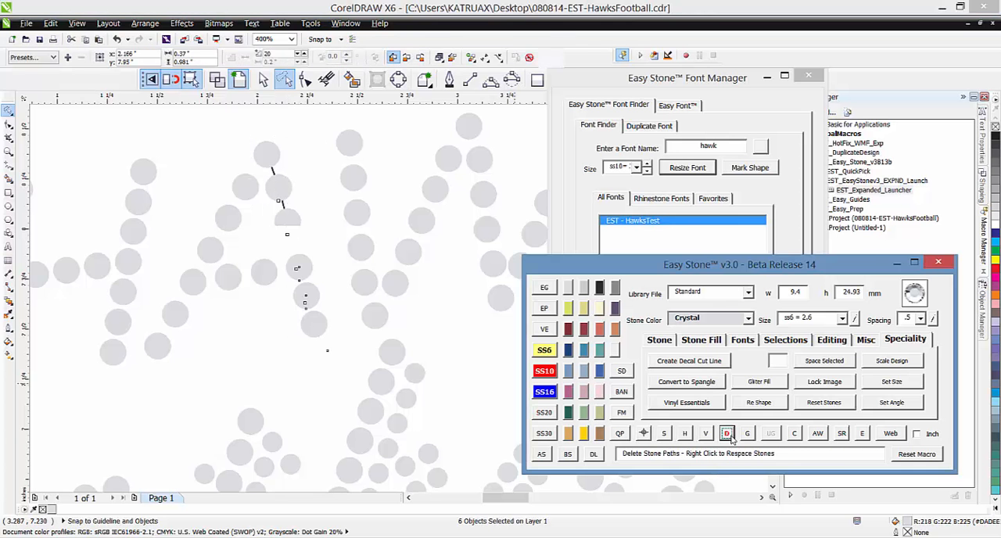
{"action": "left_click", "coordinate": [293, 349]}
Select the entire HAWKS Football stone design and add a black weedbox behind it
{"action": "scroll", "coordinate": [279, 290], "scroll_direction": "down", "scroll_amount": 2}
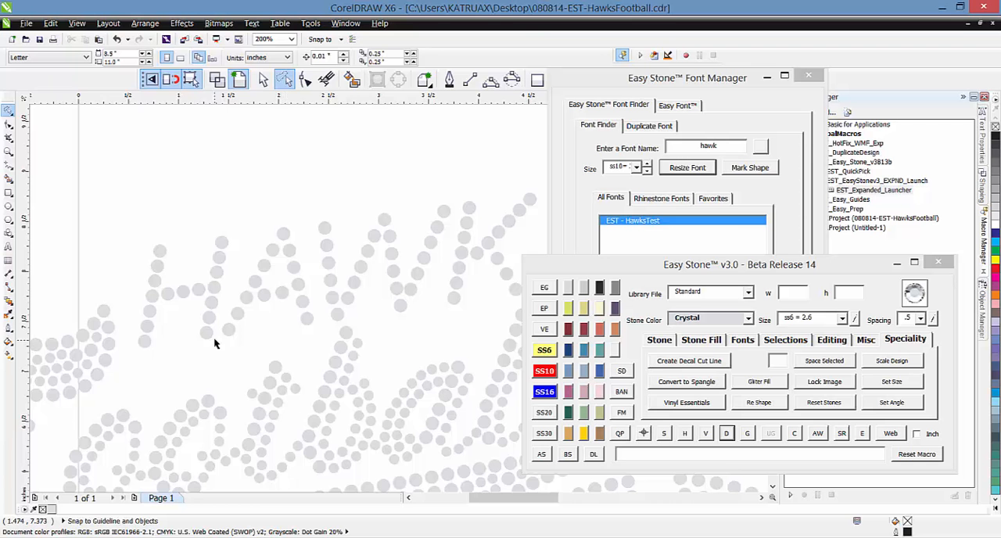
{"action": "scroll", "coordinate": [116, 320], "scroll_direction": "up", "scroll_amount": 2}
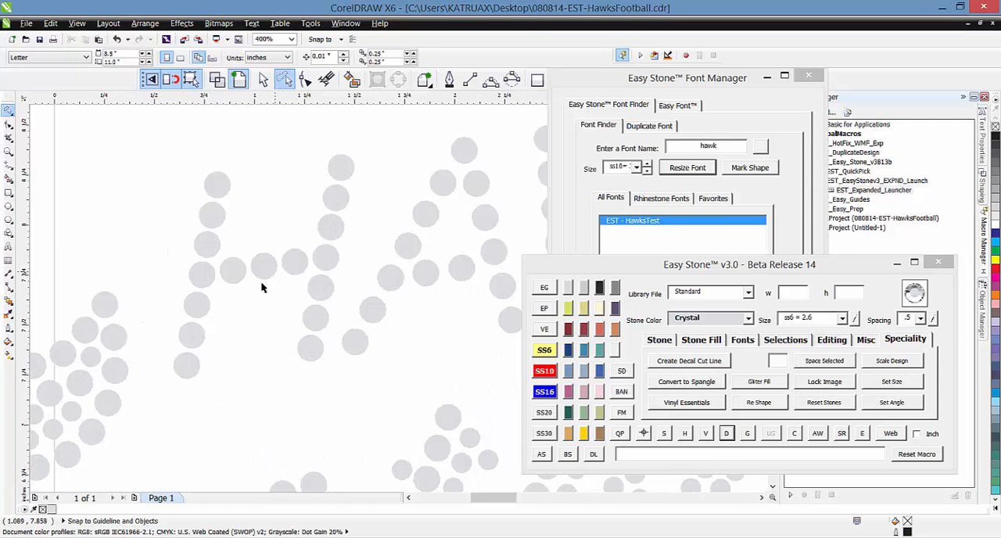
{"action": "scroll", "coordinate": [153, 296], "scroll_direction": "down", "scroll_amount": 2}
{"action": "scroll", "coordinate": [365, 206], "scroll_direction": "down", "scroll_amount": 1}
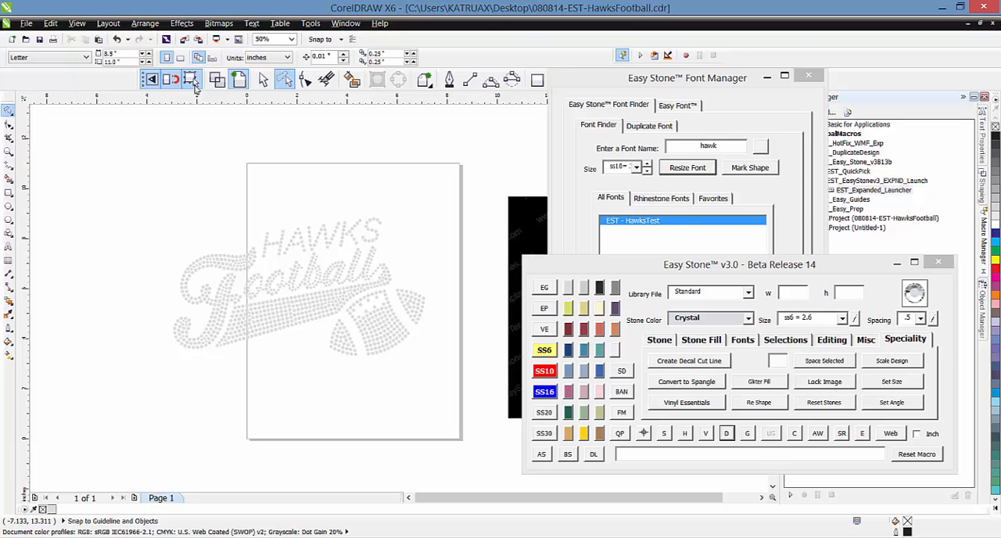
{"action": "left_click", "coordinate": [262, 79]}
{"action": "left_click_drag", "start_coordinate": [105, 179], "coordinate": [416, 425]}
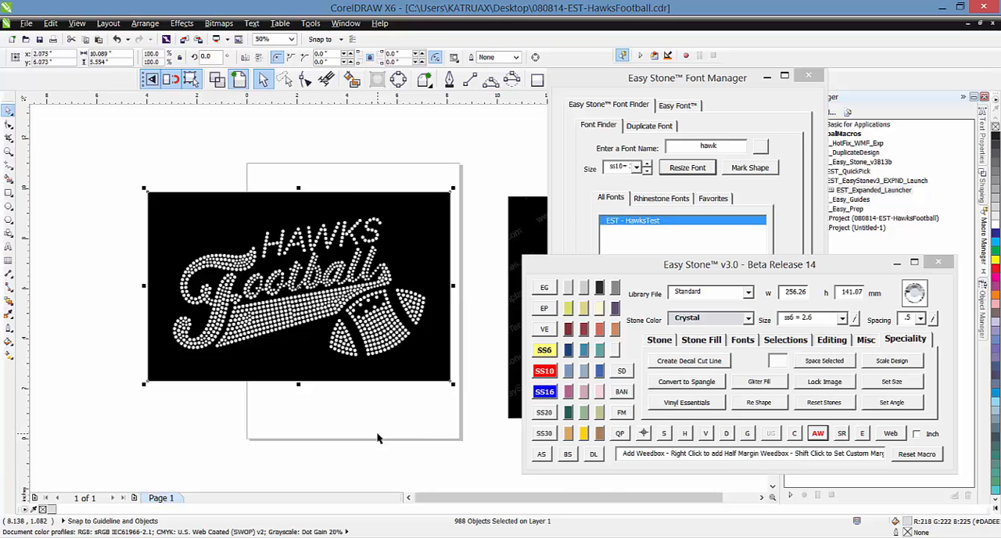
{"action": "left_click", "coordinate": [376, 434]}
{"action": "scroll", "coordinate": [363, 230], "scroll_direction": "up", "scroll_amount": 1}
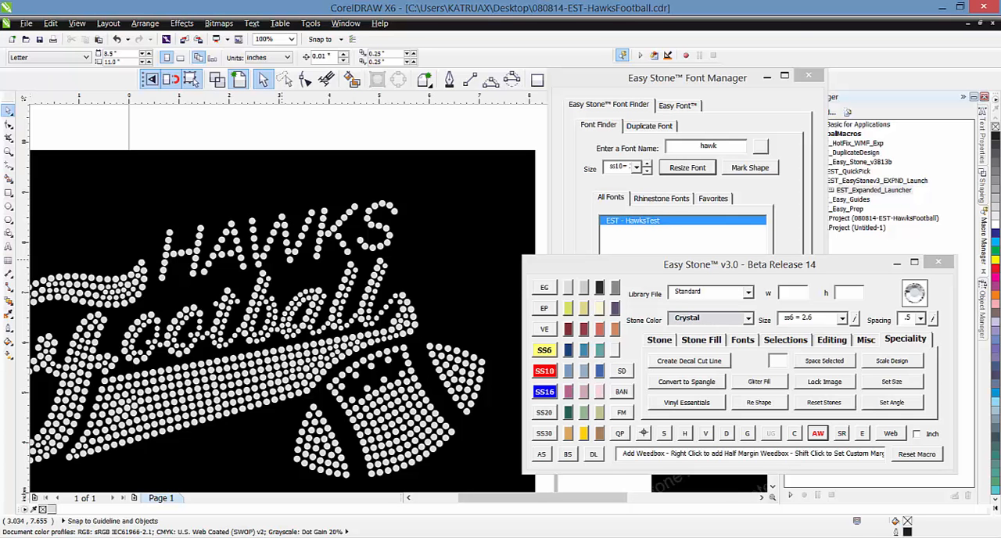
{"action": "scroll", "coordinate": [187, 276], "scroll_direction": "down", "scroll_amount": 4}
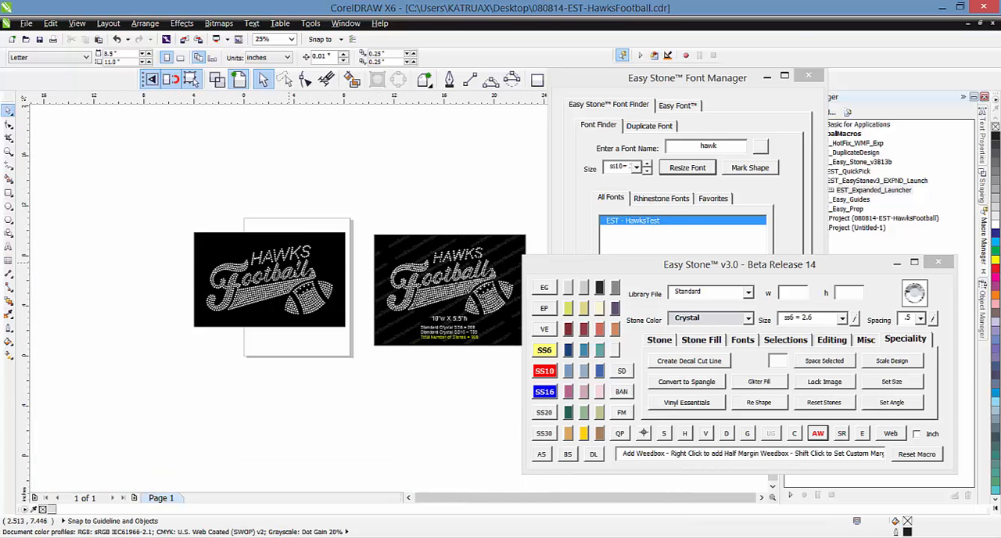
{"action": "scroll", "coordinate": [293, 262], "scroll_direction": "up", "scroll_amount": 1}
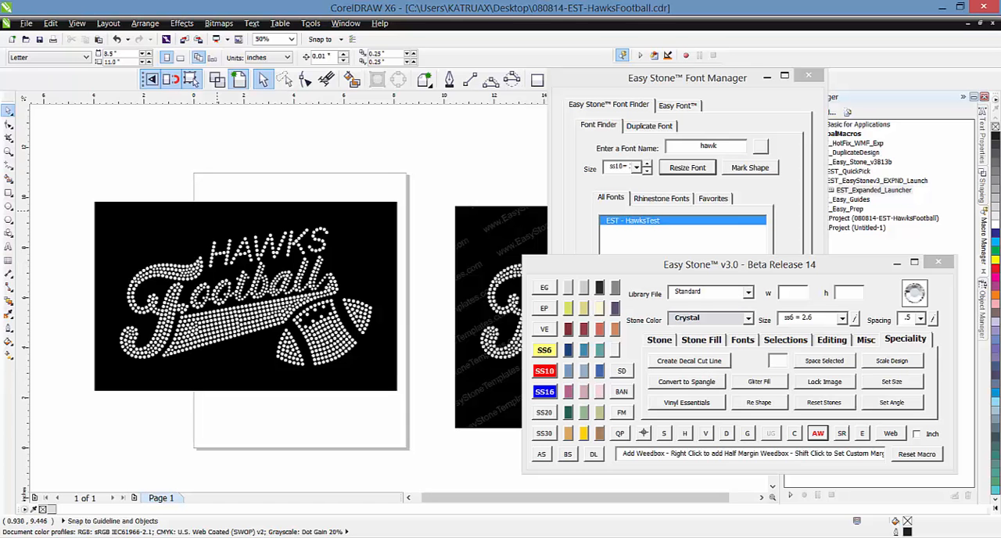